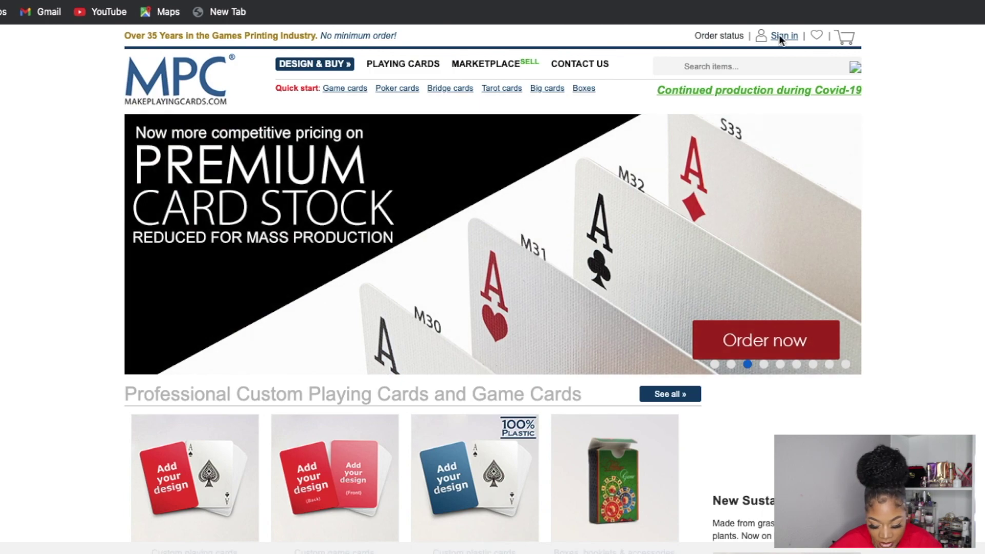
# Step: Open the Design Your Own Tarot Cards product from the custom tarot cards range
pyautogui.click(780, 37)
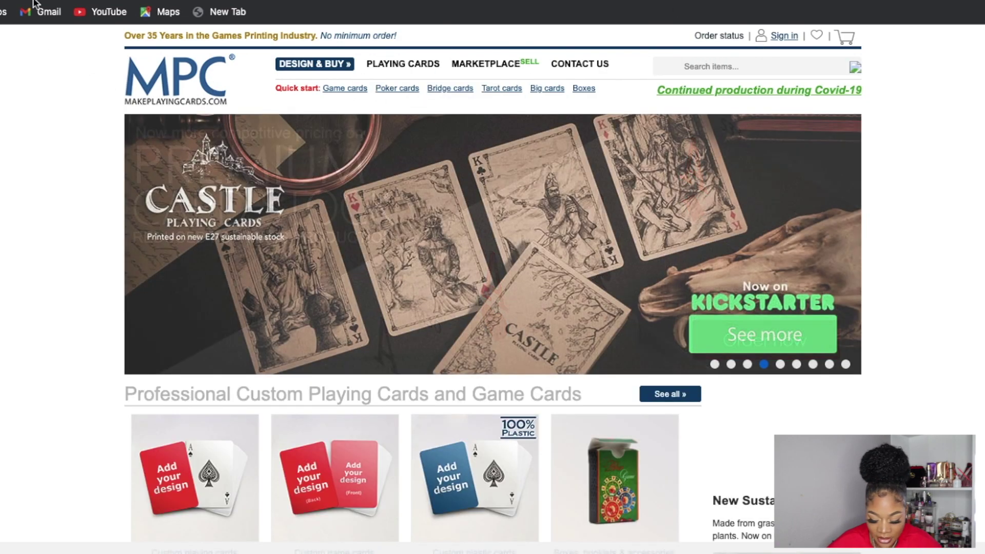
pyautogui.scroll(-5, 350, 379)
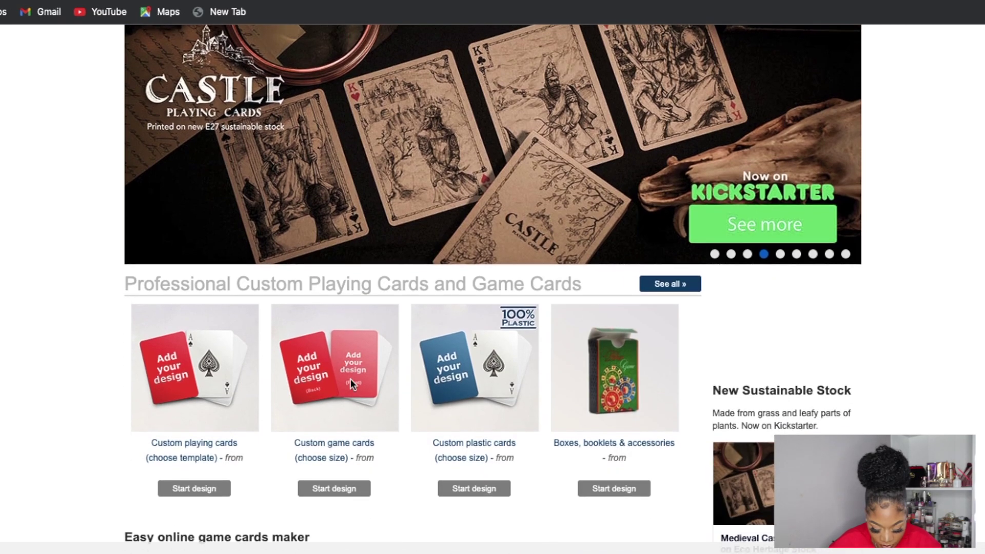
pyautogui.scroll(1, 352, 385)
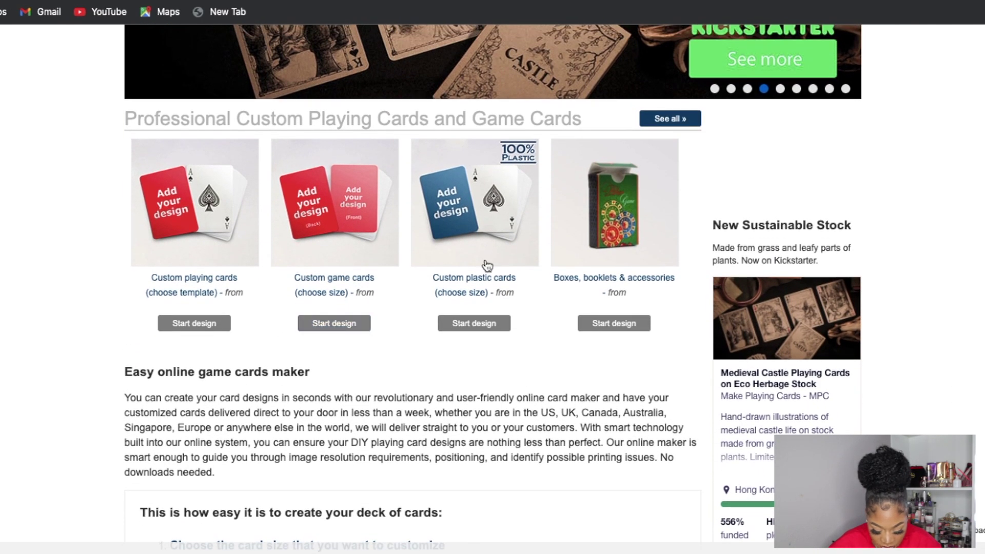
pyautogui.scroll(5, 473, 310)
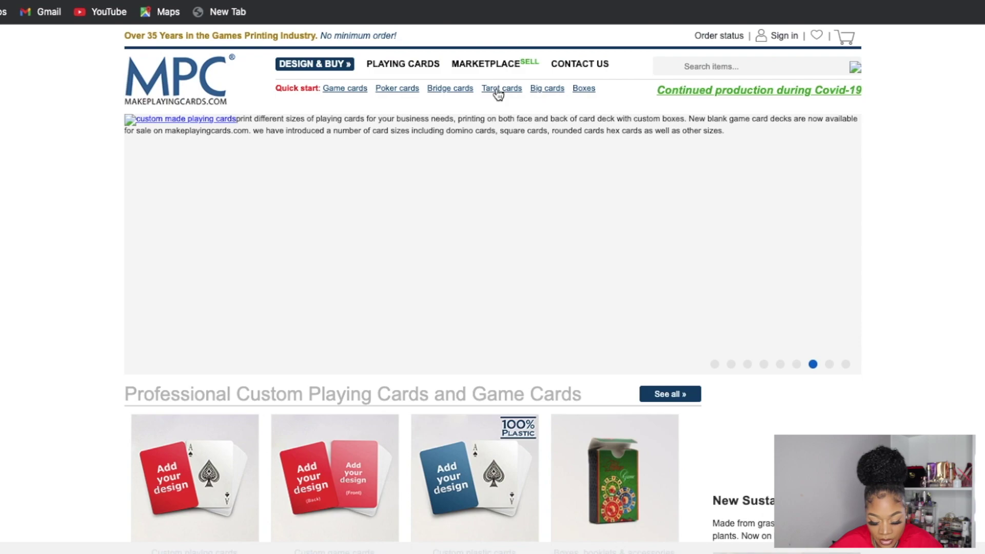
pyautogui.click(500, 90)
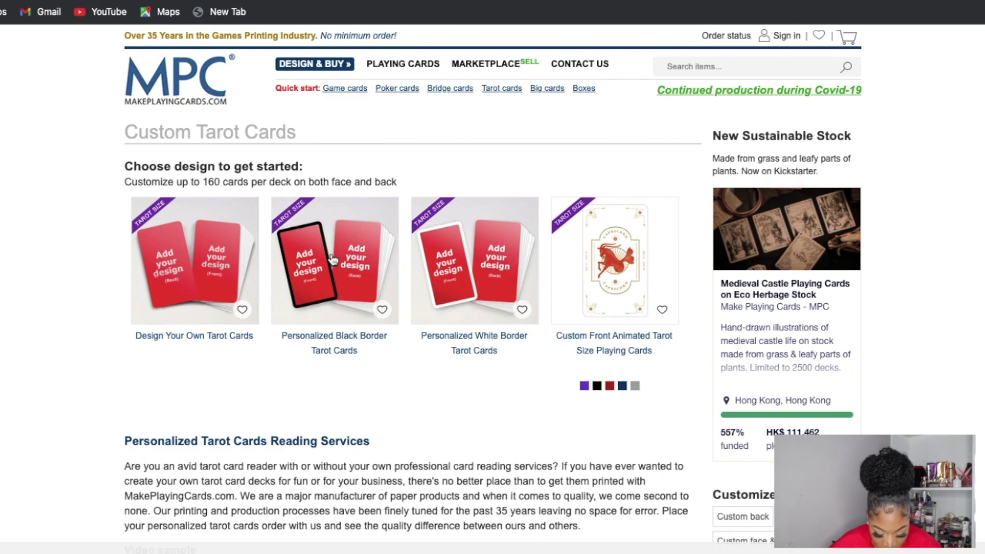
pyautogui.click(204, 258)
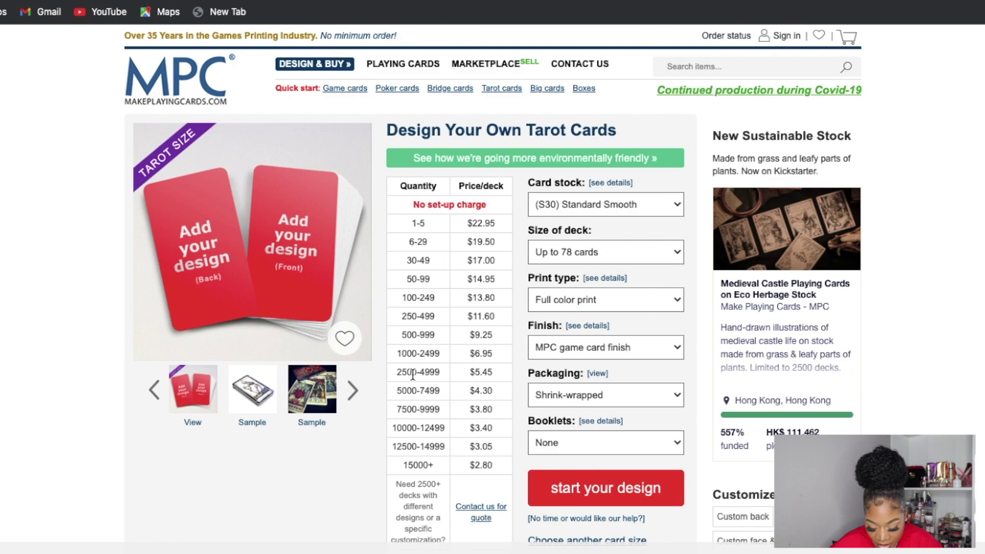
# Step: Set the card stock to (S33) Superior Smooth and keep the deck size at up to 78 cards
pyautogui.click(677, 204)
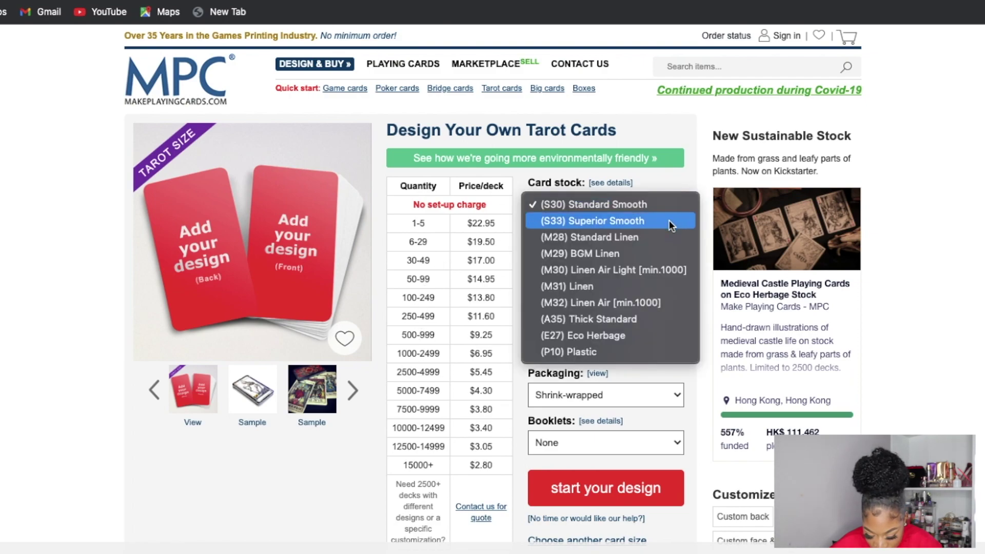
pyautogui.click(671, 221)
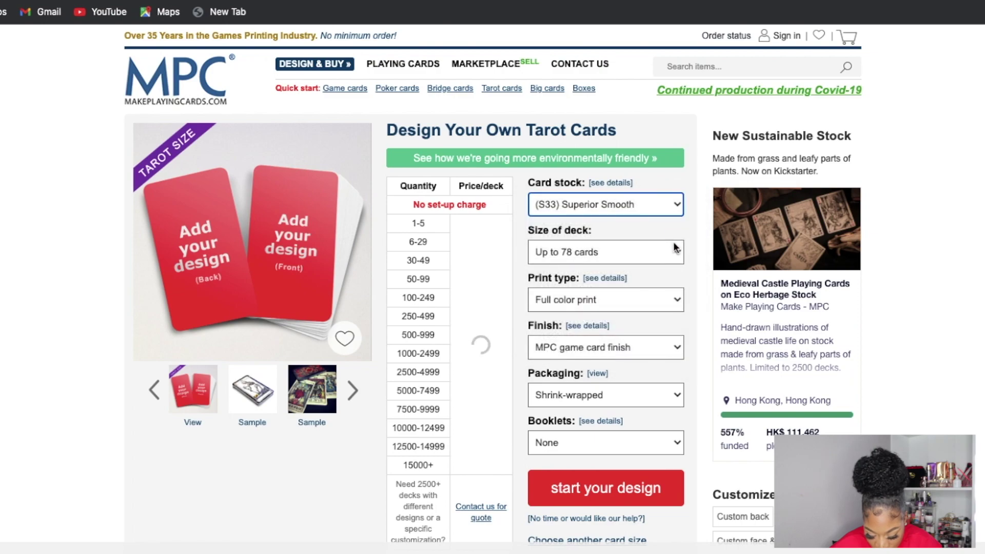
pyautogui.click(678, 253)
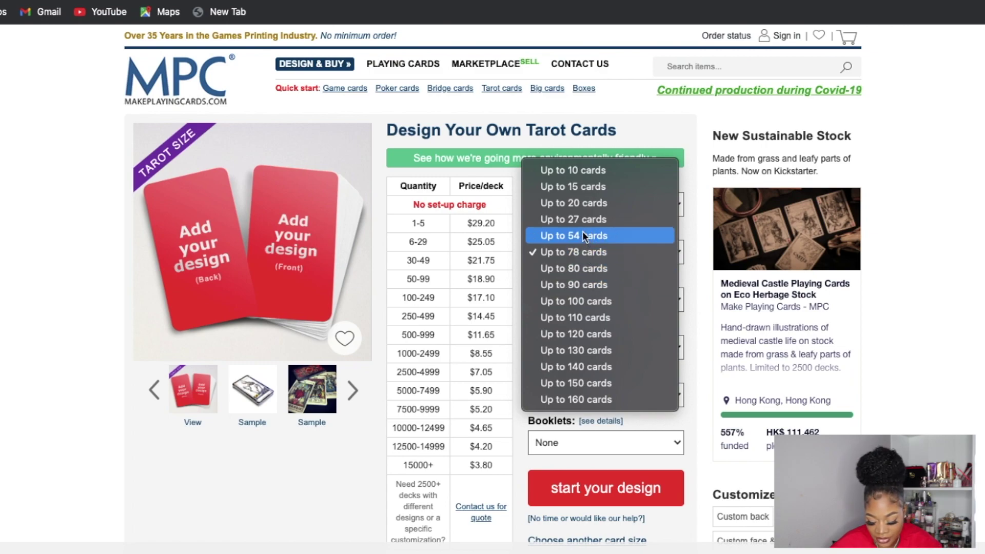
pyautogui.click(577, 258)
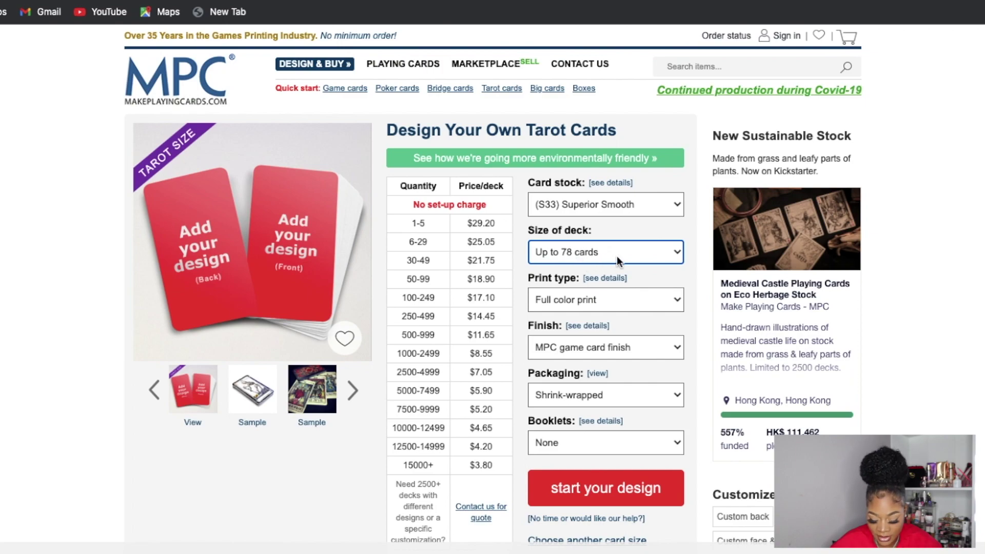
# Step: Set the print type to Silver gilt edge + full color print and keep the MPC game card finish
pyautogui.click(675, 302)
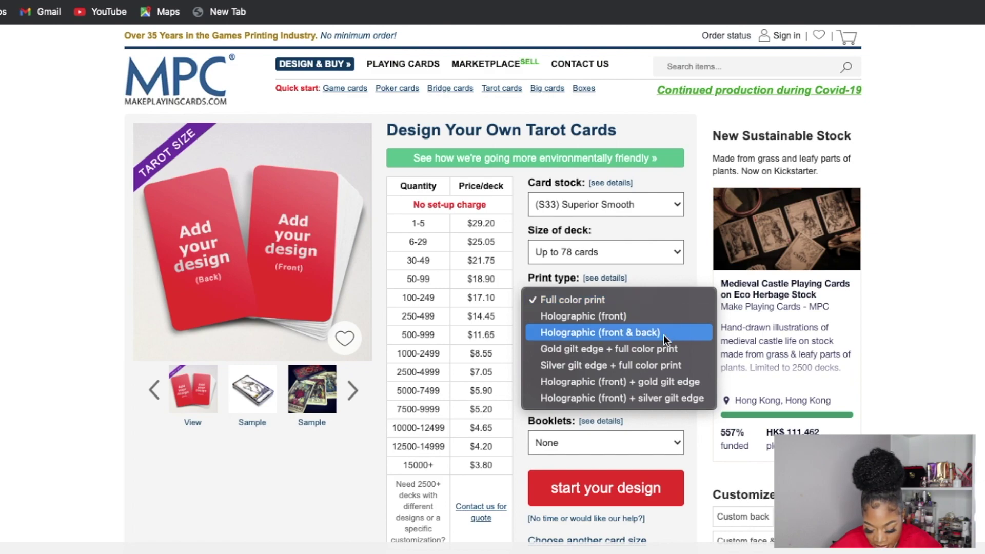
pyautogui.click(644, 375)
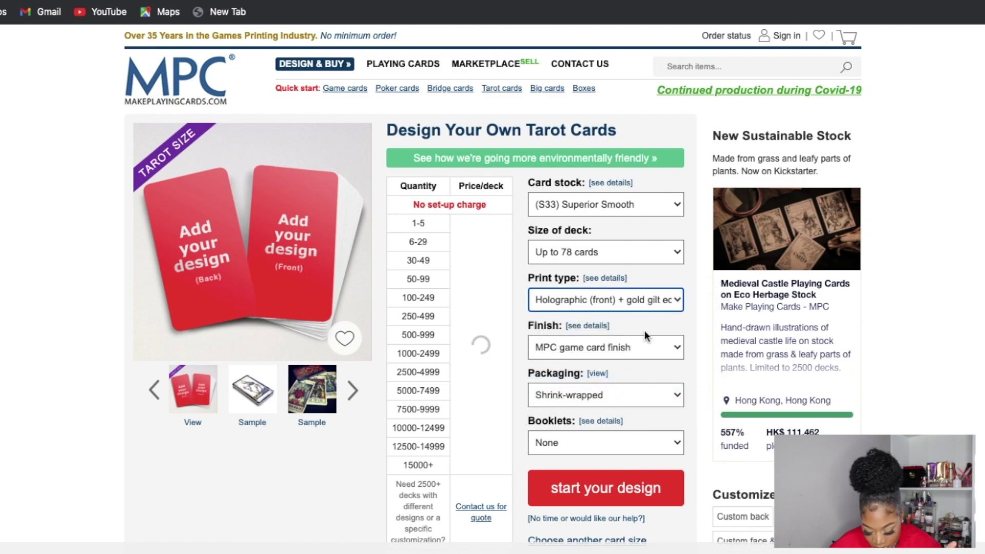
pyautogui.click(676, 301)
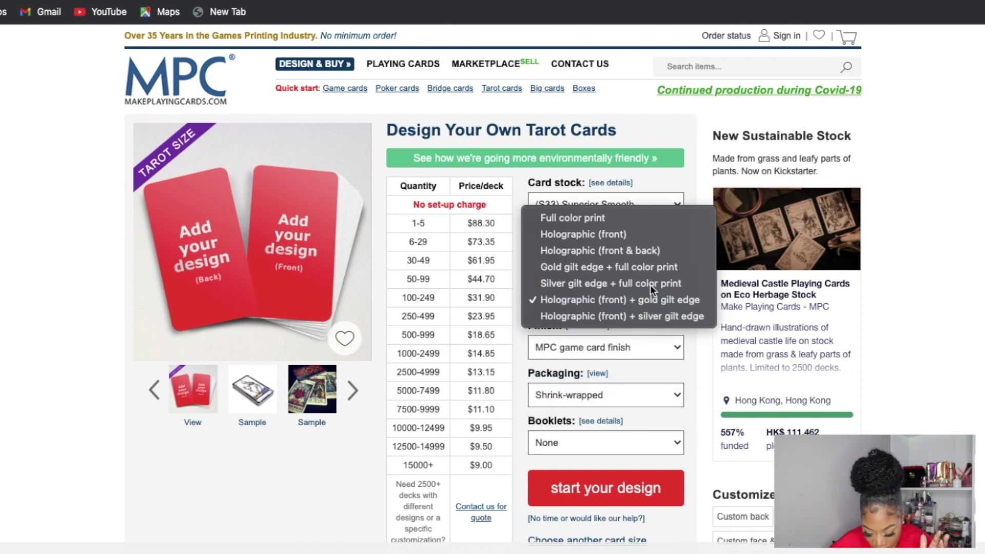
pyautogui.press('Escape')
pyautogui.click(678, 349)
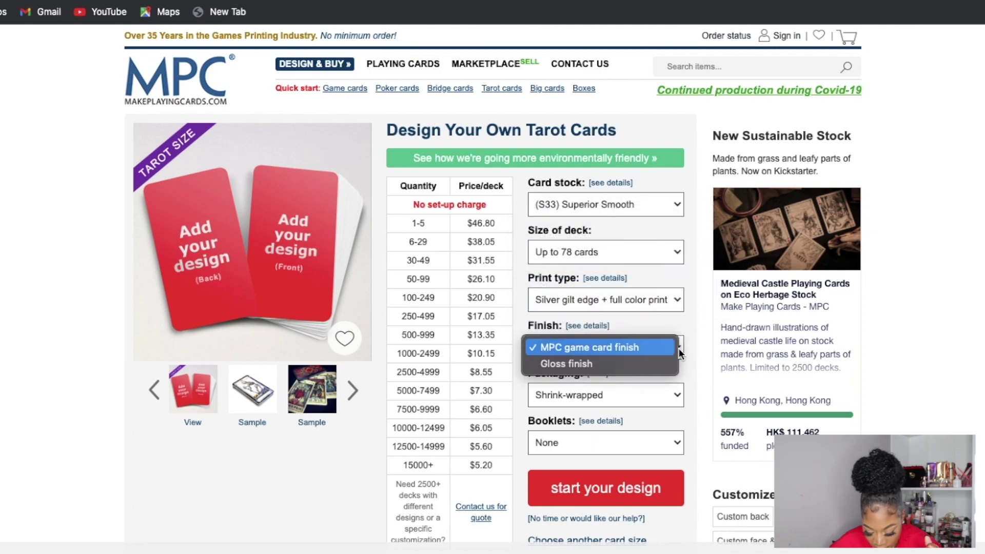
pyautogui.click(648, 350)
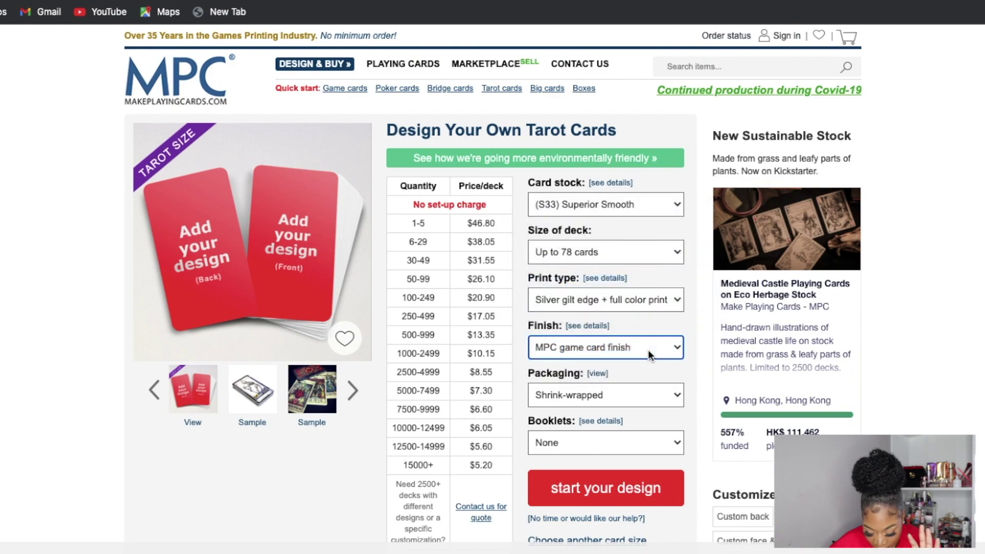
# Step: Choose a custom rigid box as packaging and give it the Matte laminated (smooth finish) box finish
pyautogui.click(674, 392)
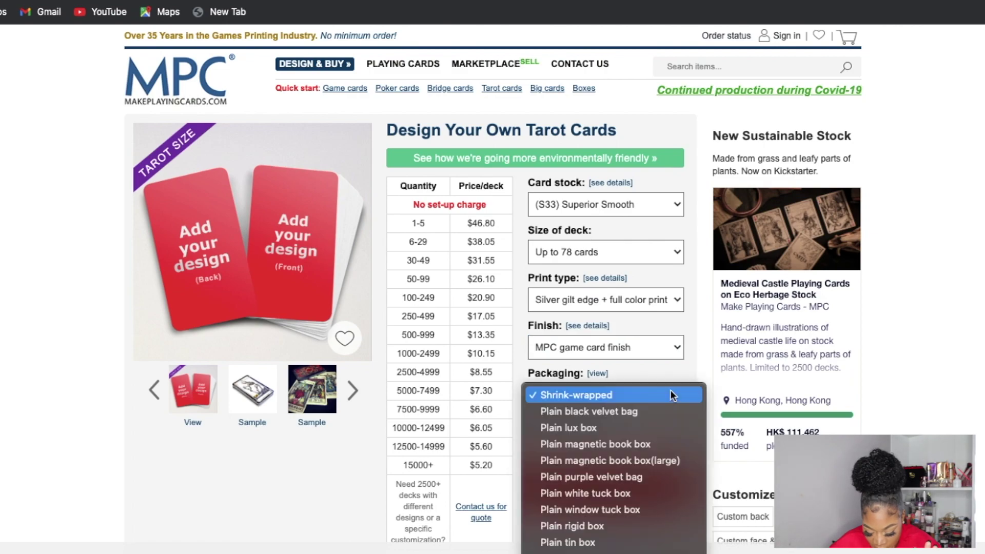
pyautogui.scroll(-3, 618, 472)
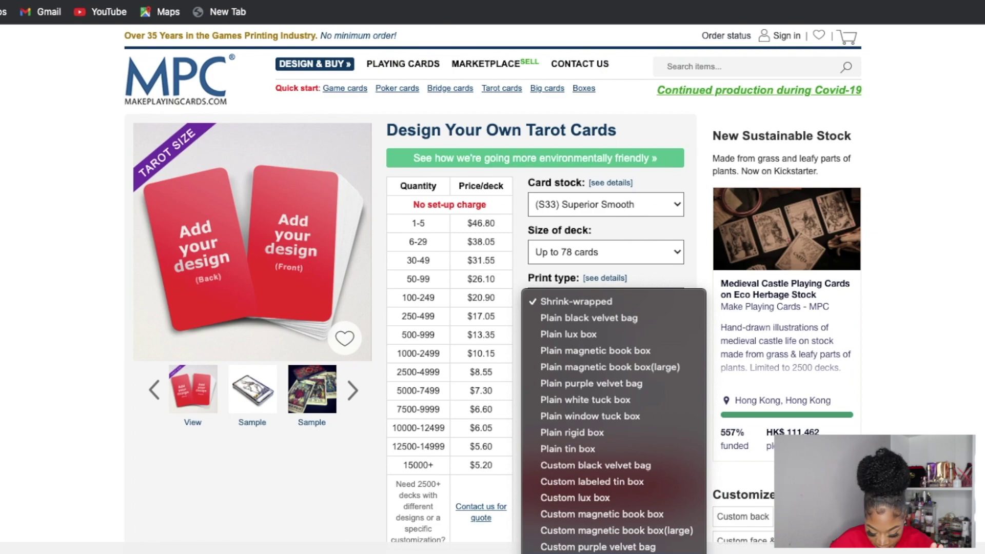
pyautogui.click(596, 491)
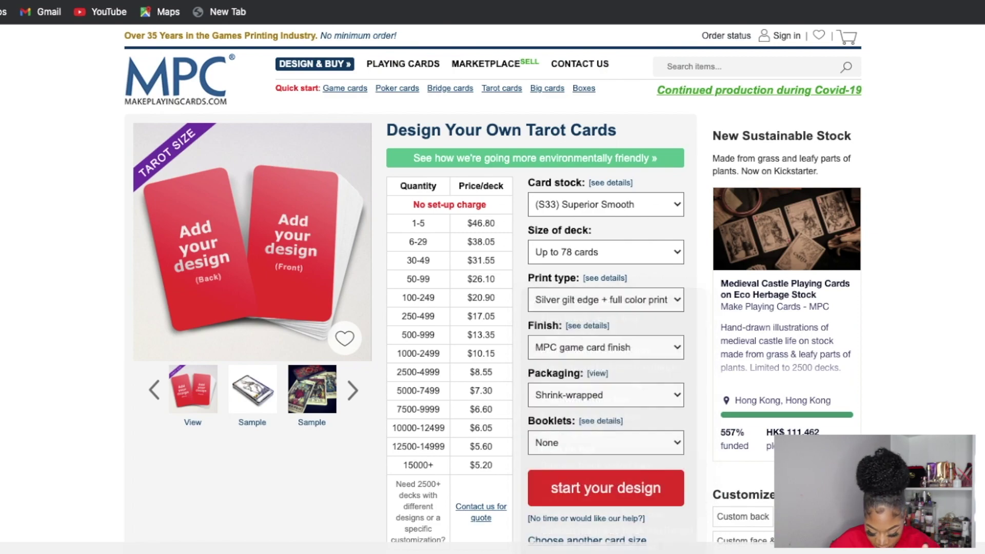
pyautogui.click(649, 449)
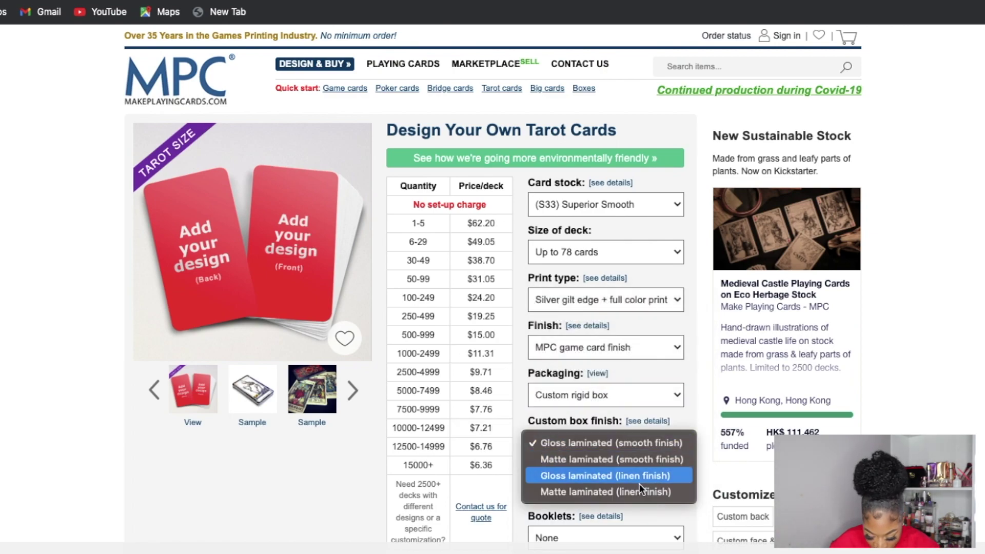
pyautogui.click(637, 456)
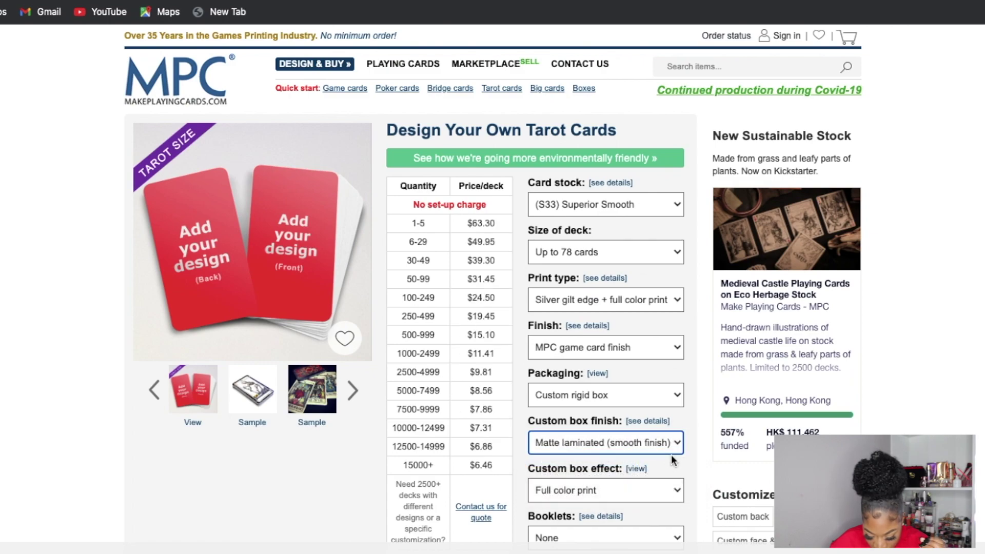
pyautogui.click(677, 439)
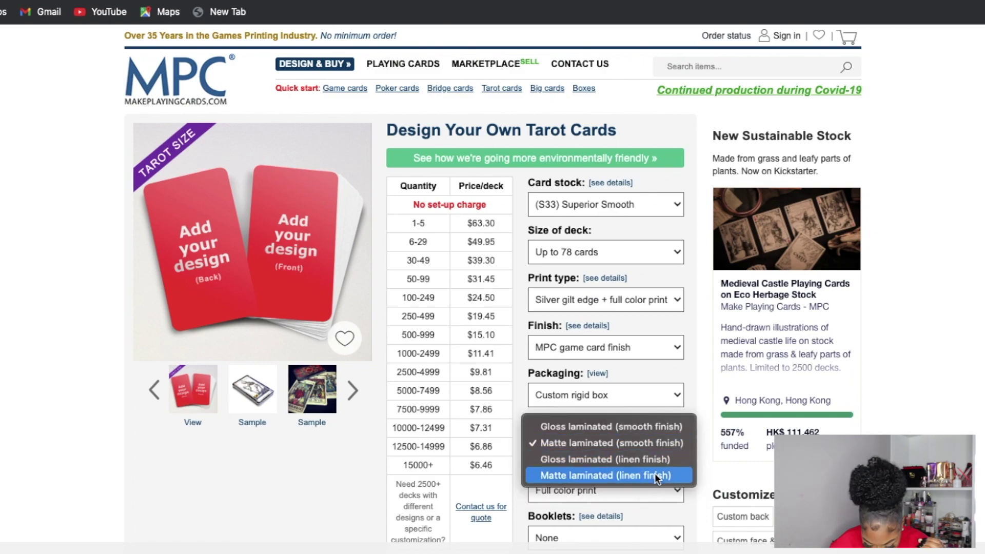
pyautogui.click(652, 448)
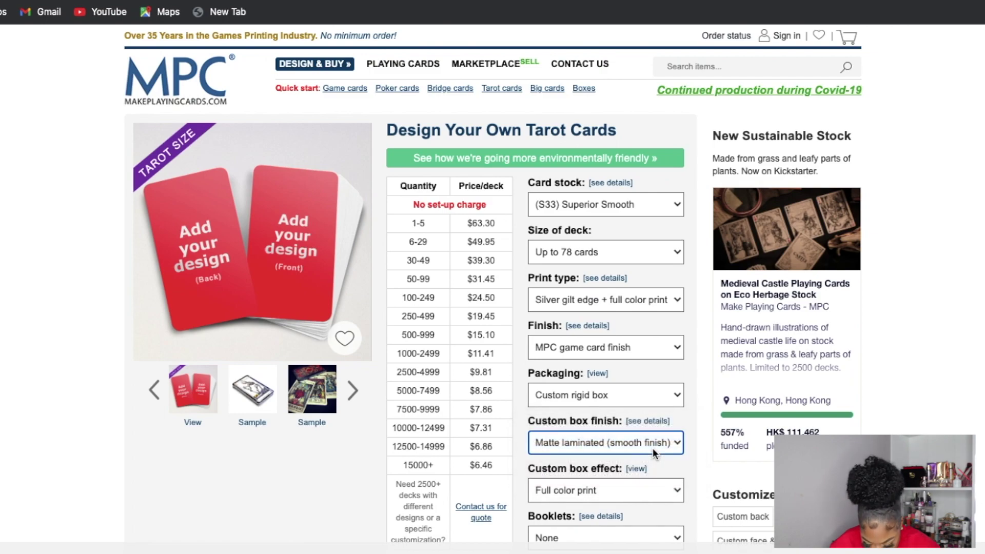
# Step: Keep Full color print as the custom box effect
pyautogui.scroll(-3, 671, 484)
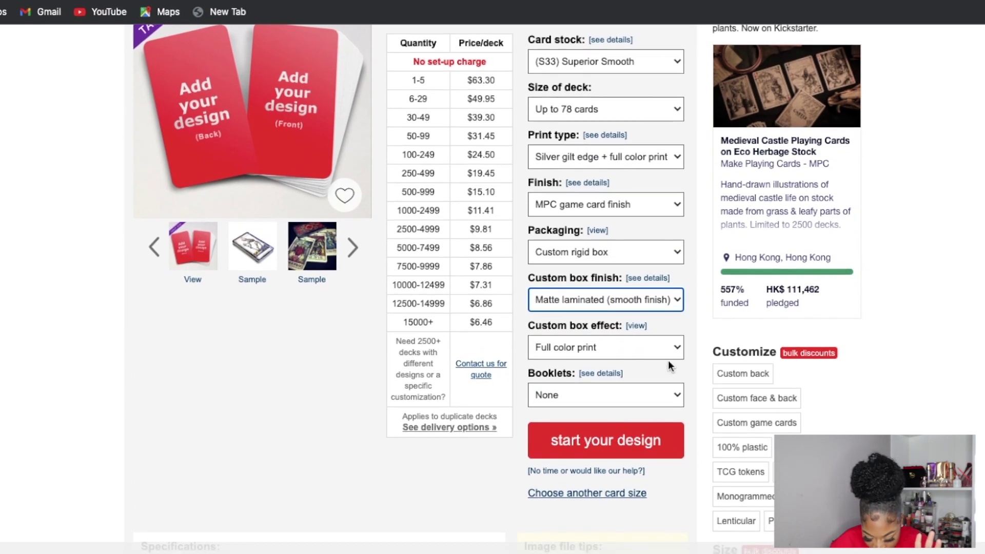
pyautogui.click(676, 346)
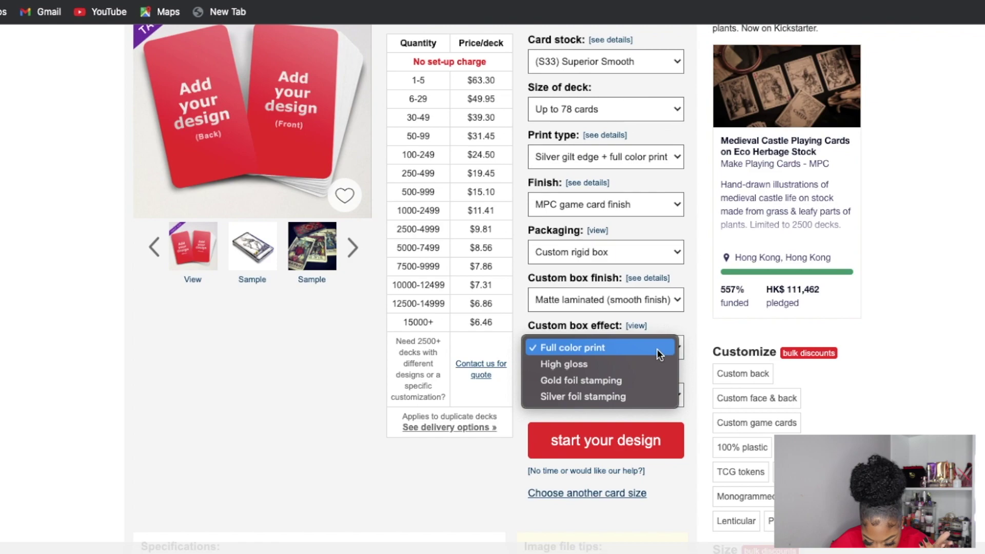
pyautogui.click(642, 347)
# Step: Open the print type details and examine the full color, high gloss, gilt edge and holographic printing options
pyautogui.scroll(3, 661, 308)
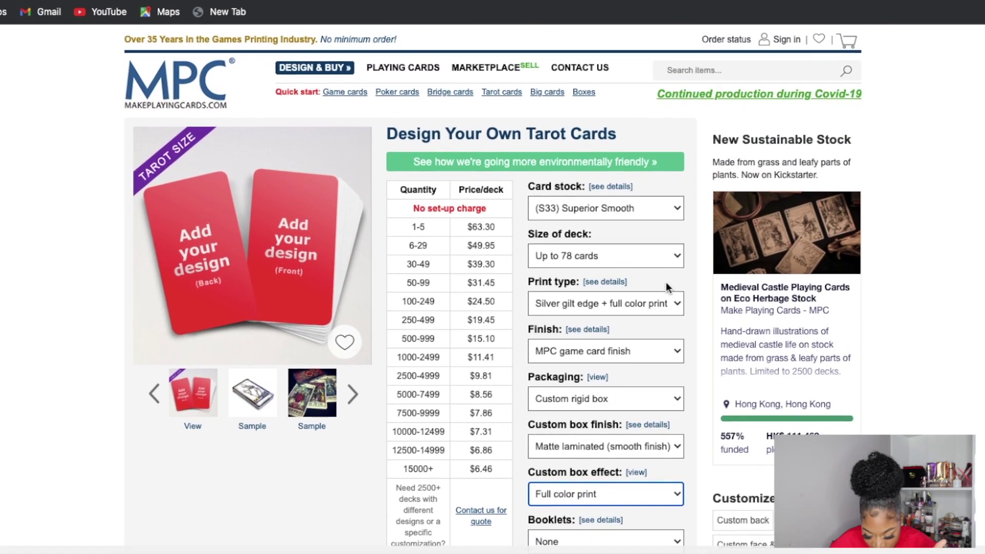
pyautogui.scroll(-1, 668, 277)
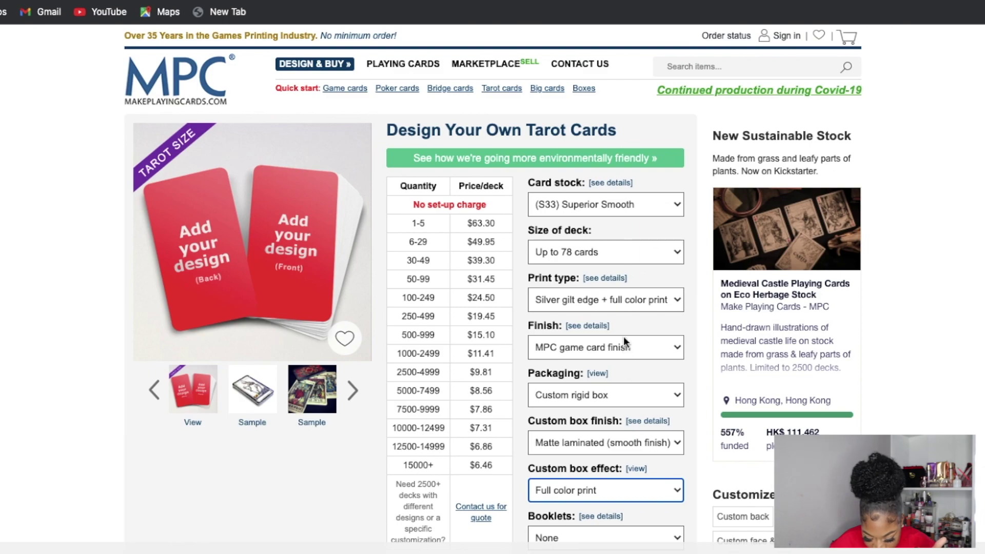
pyautogui.click(604, 278)
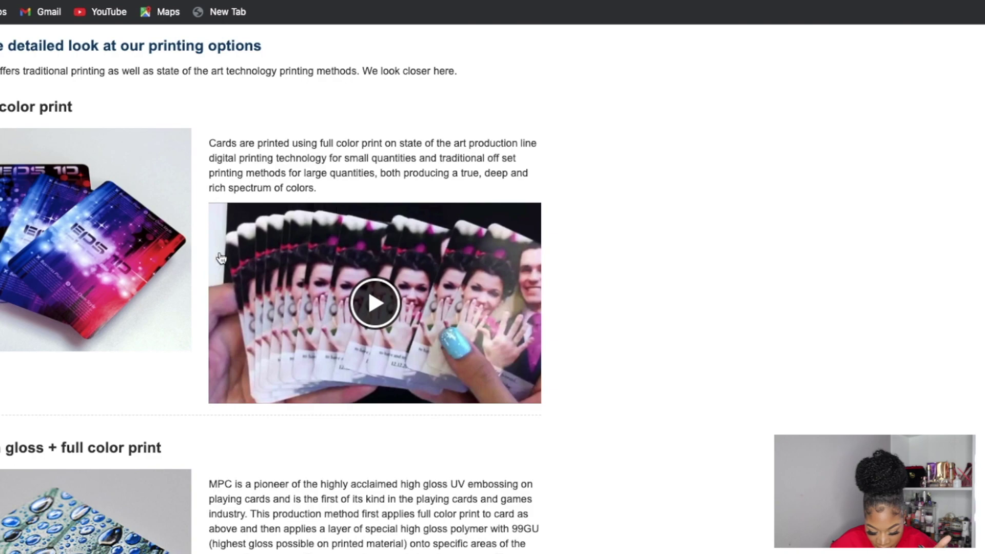
pyautogui.scroll(-4, 166, 396)
pyautogui.scroll(-6, 166, 392)
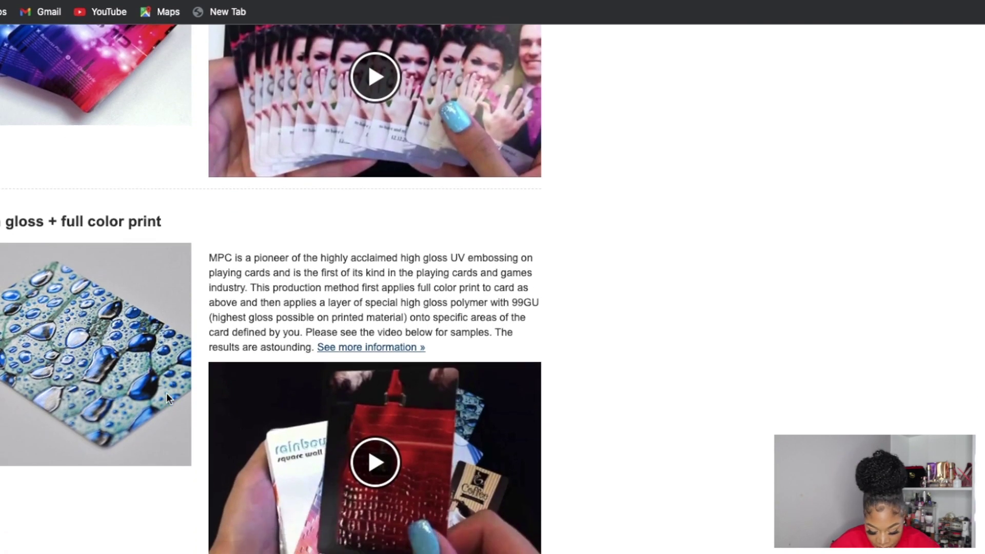
pyautogui.scroll(-6, 169, 392)
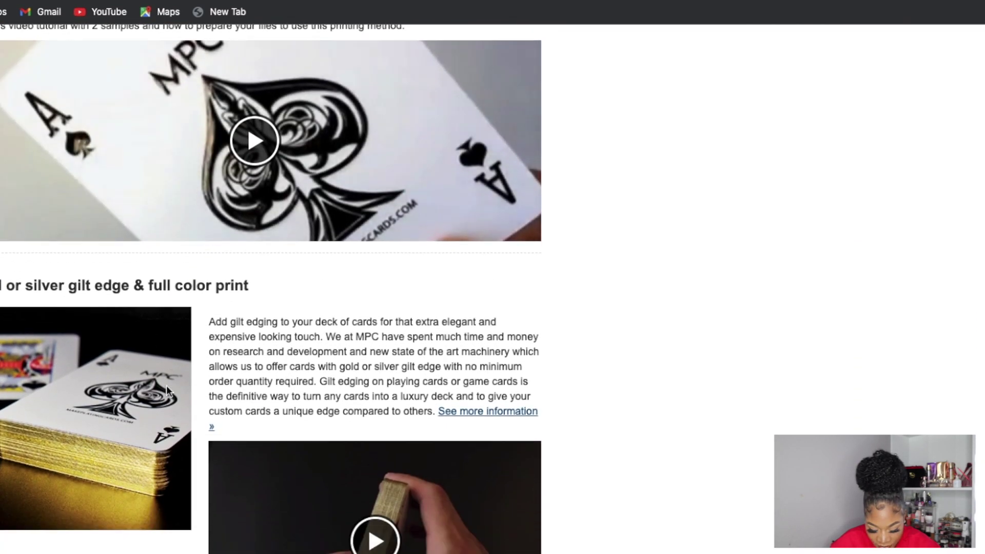
pyautogui.scroll(2, 166, 386)
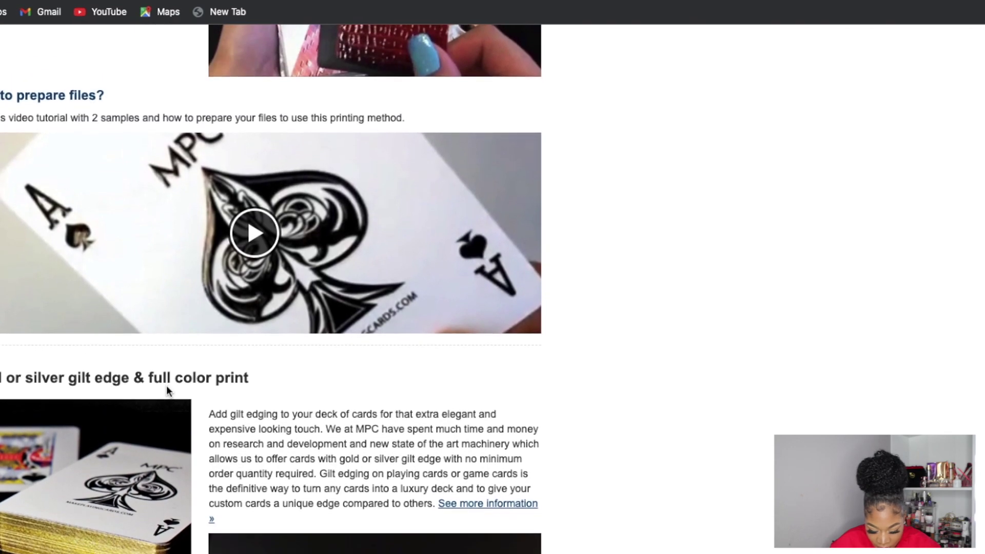
pyautogui.scroll(4, 166, 385)
pyautogui.scroll(10, 166, 390)
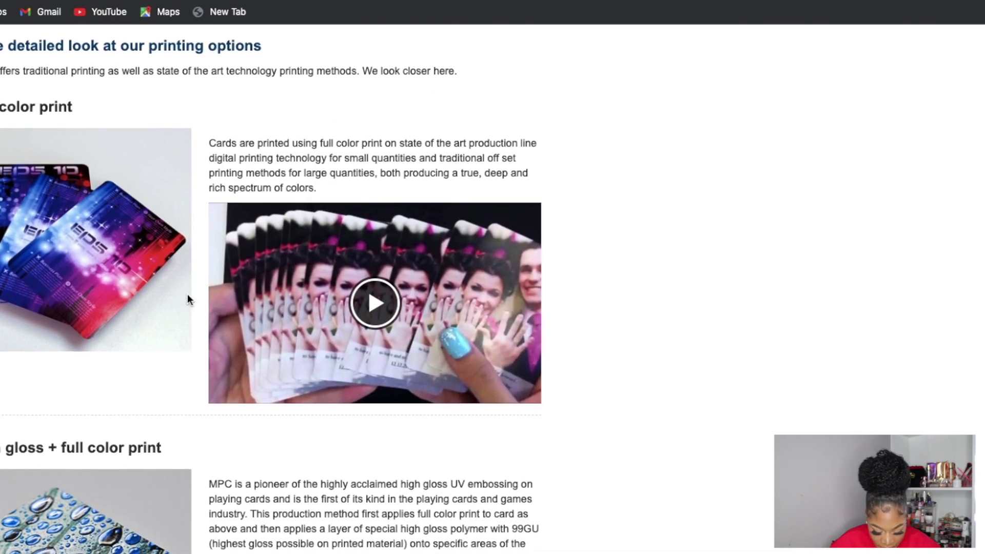
pyautogui.scroll(-5, 191, 287)
pyautogui.scroll(-2, 193, 287)
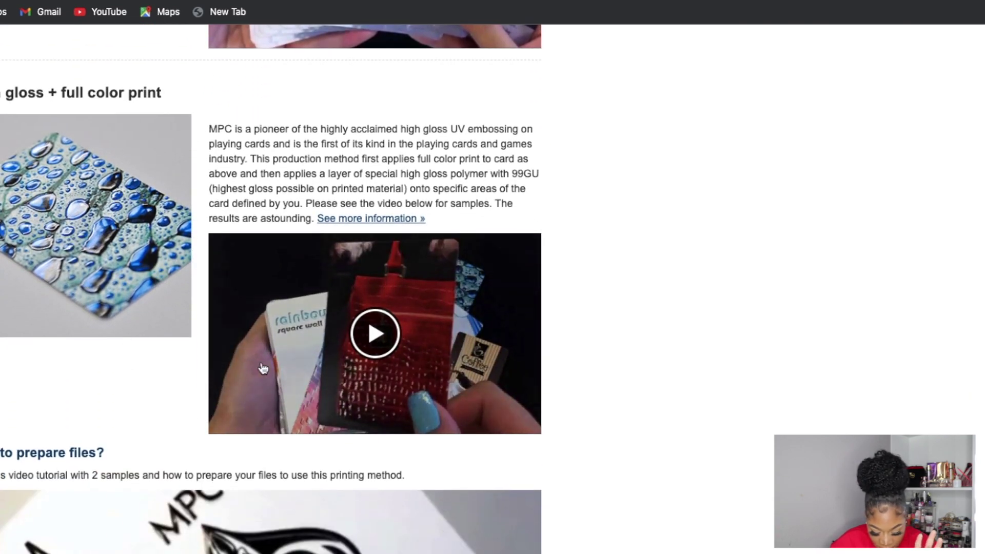
pyautogui.scroll(-15, 354, 407)
pyautogui.scroll(1, 99, 219)
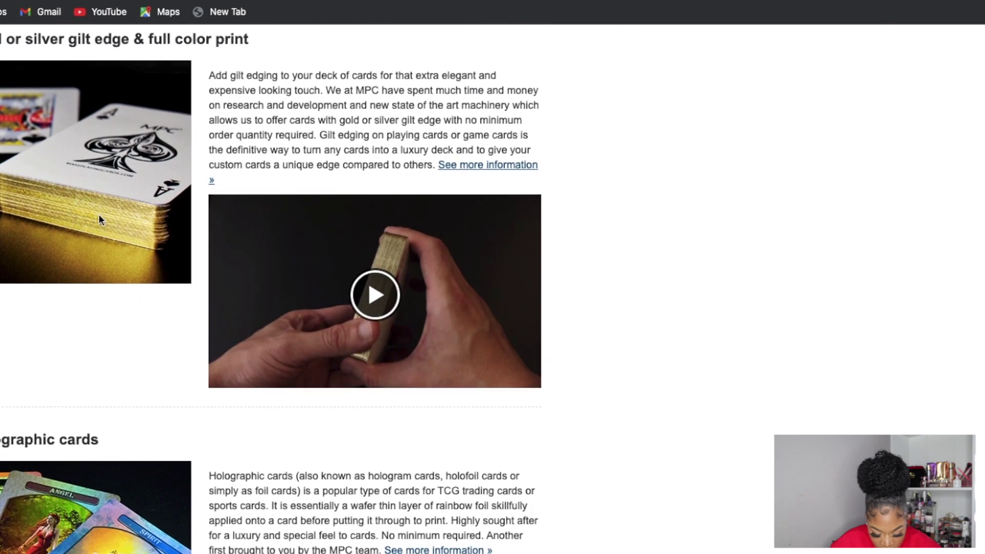
pyautogui.scroll(1, 129, 216)
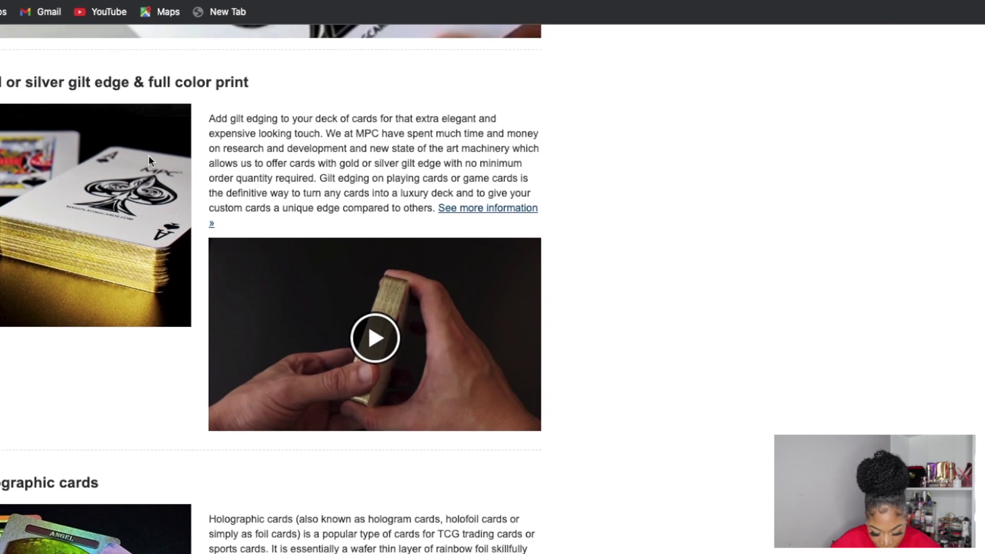
pyautogui.scroll(15, 143, 175)
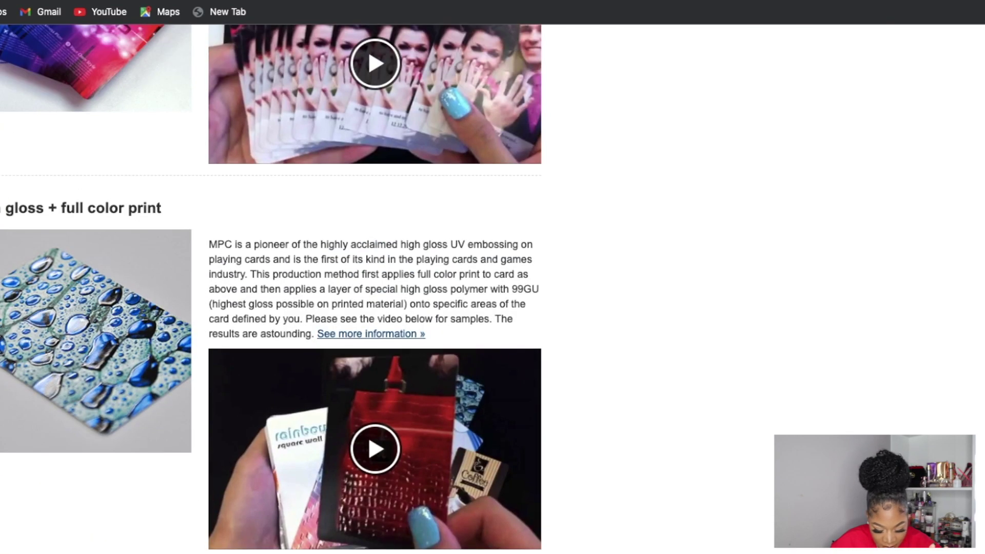
# Step: Close the print type details and keep None as the booklet option for the tarot deck
pyautogui.click(364, 1)
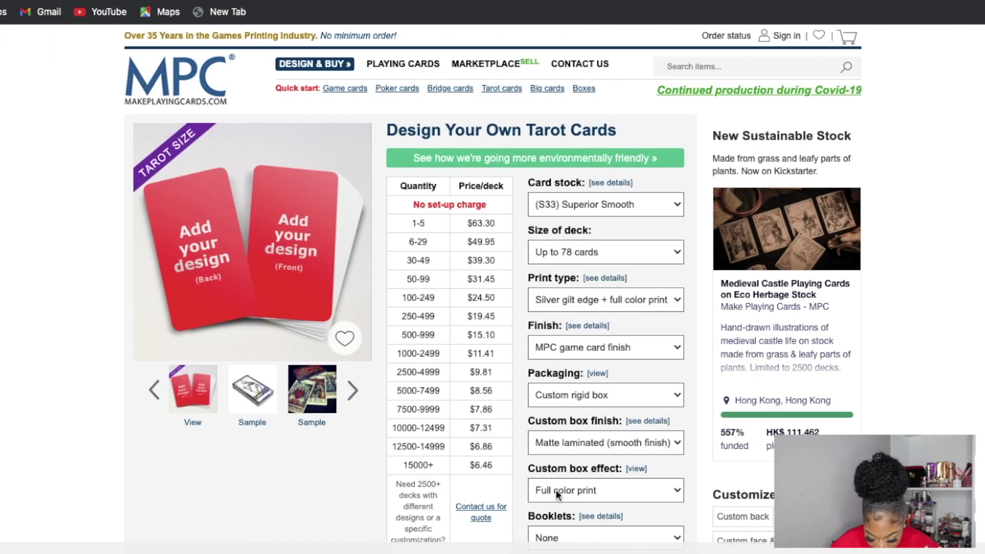
pyautogui.scroll(-2, 556, 489)
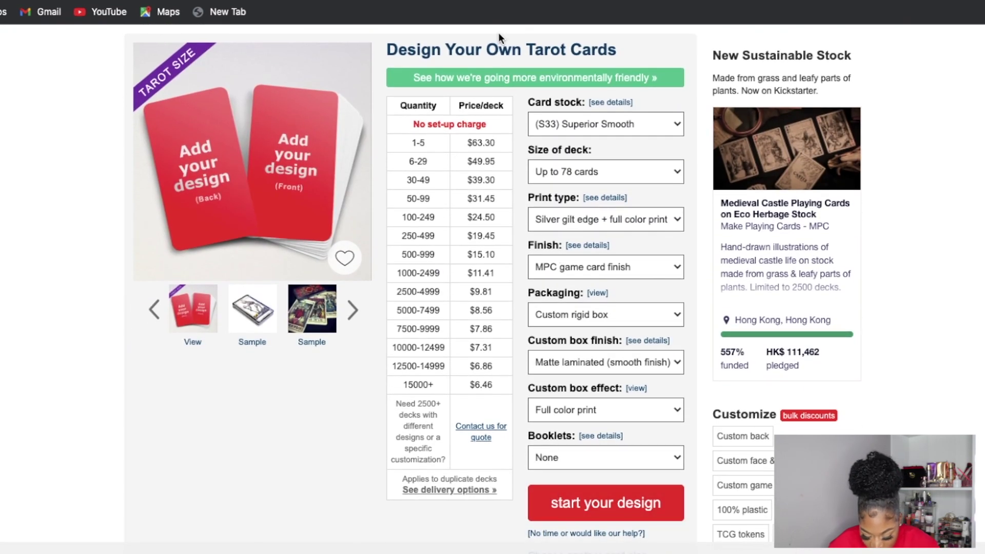
pyautogui.click(675, 457)
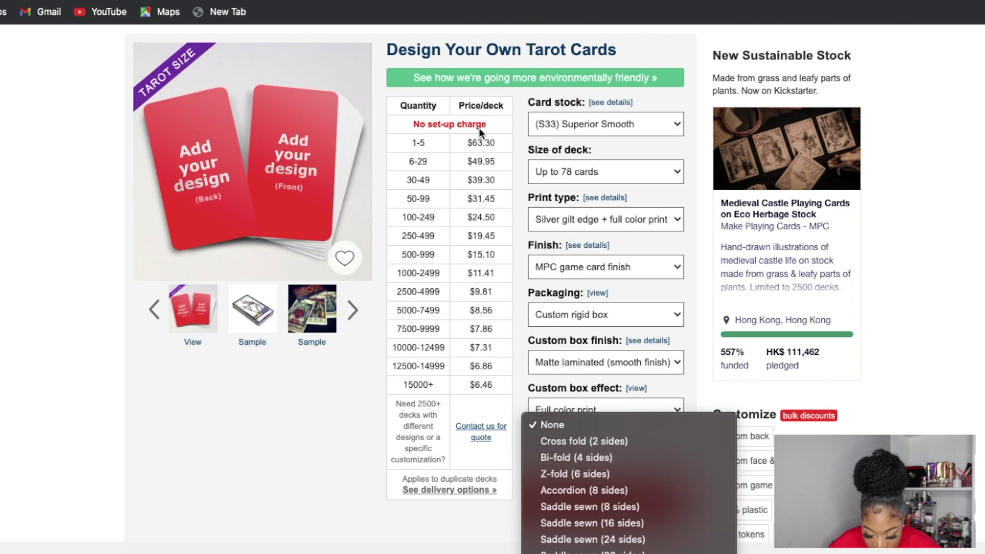
pyautogui.click(553, 423)
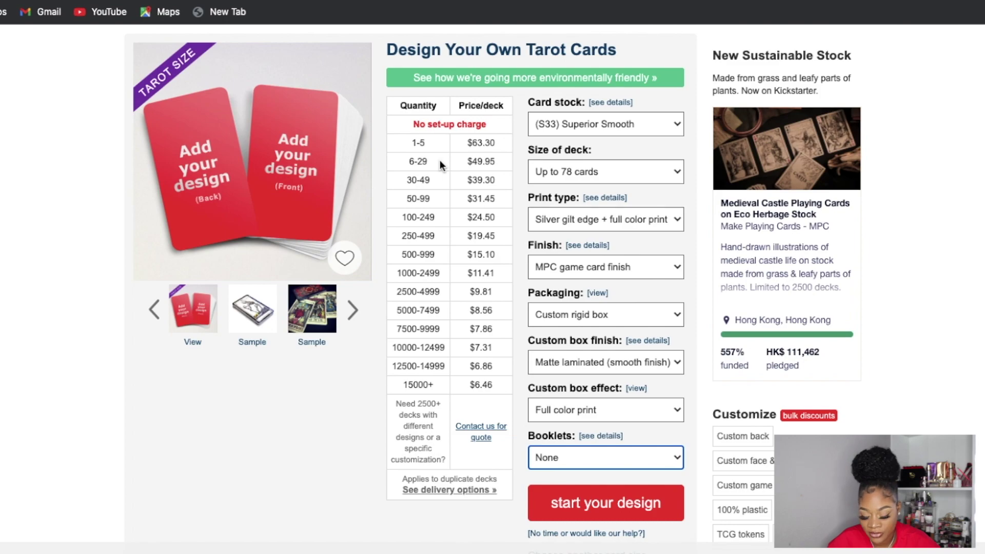
# Step: Check the playing card template downloads, and examine the bleeding, safe area and minimum image upload guide for tarot sized cards
pyautogui.scroll(-6, 590, 420)
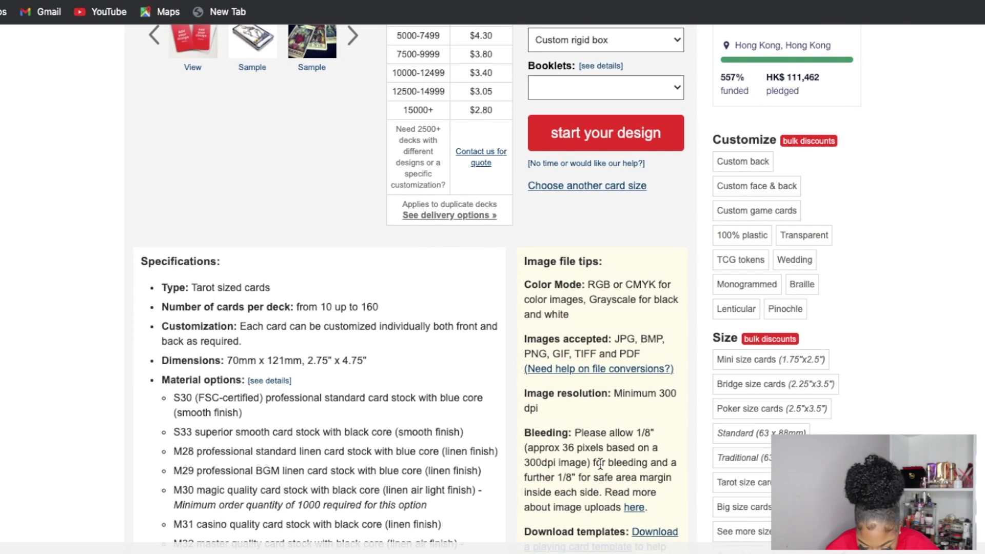
pyautogui.scroll(-1, 600, 463)
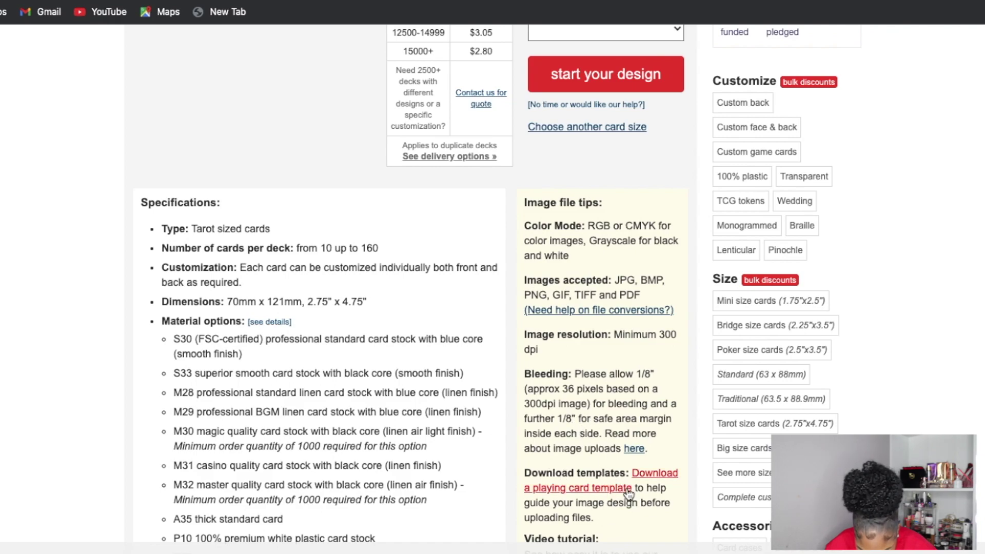
pyautogui.click(653, 476)
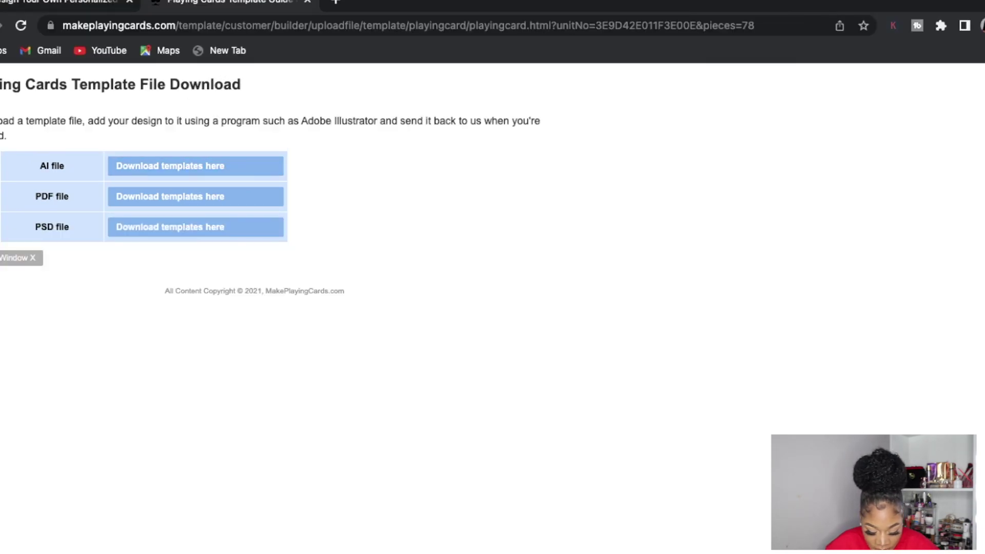
pyautogui.click(307, 1)
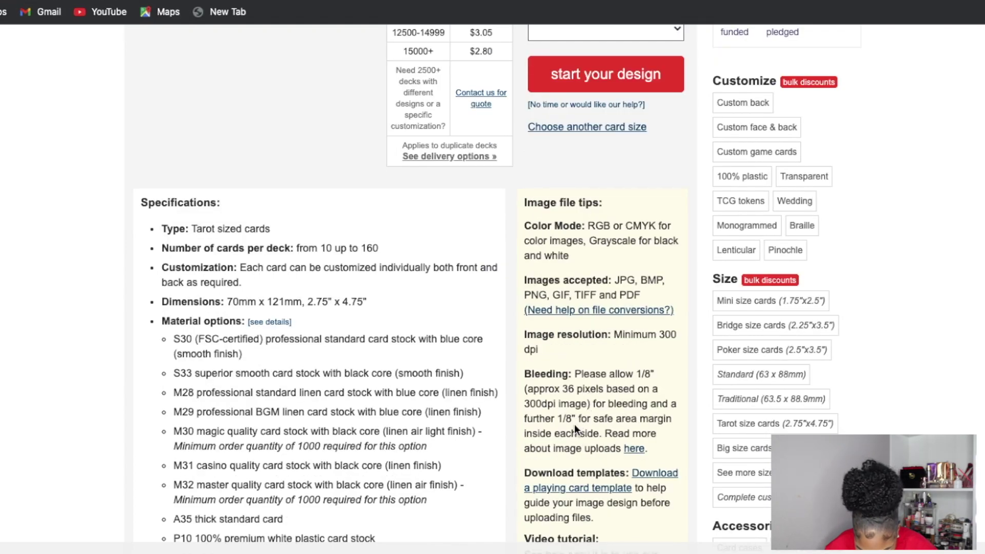
pyautogui.click(635, 449)
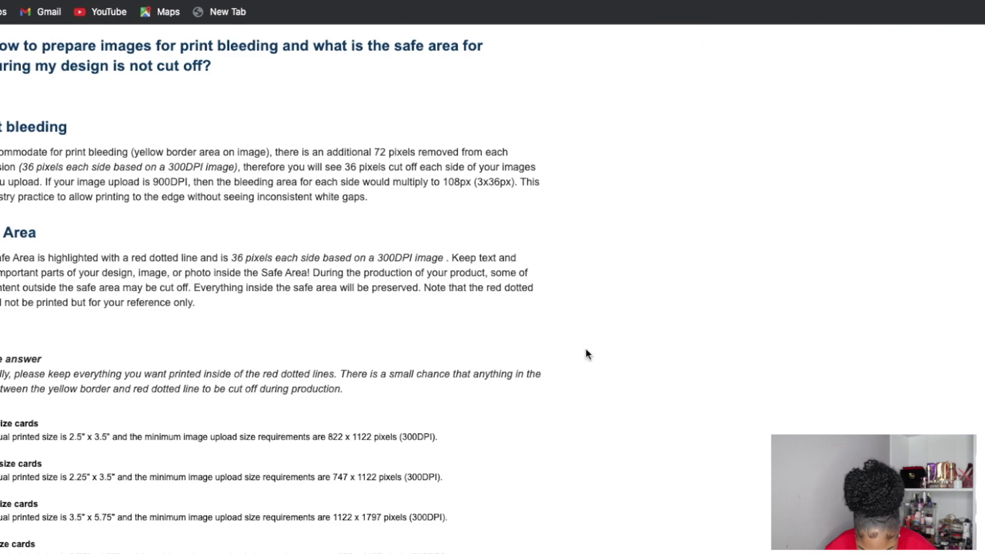
pyautogui.scroll(-4, 192, 439)
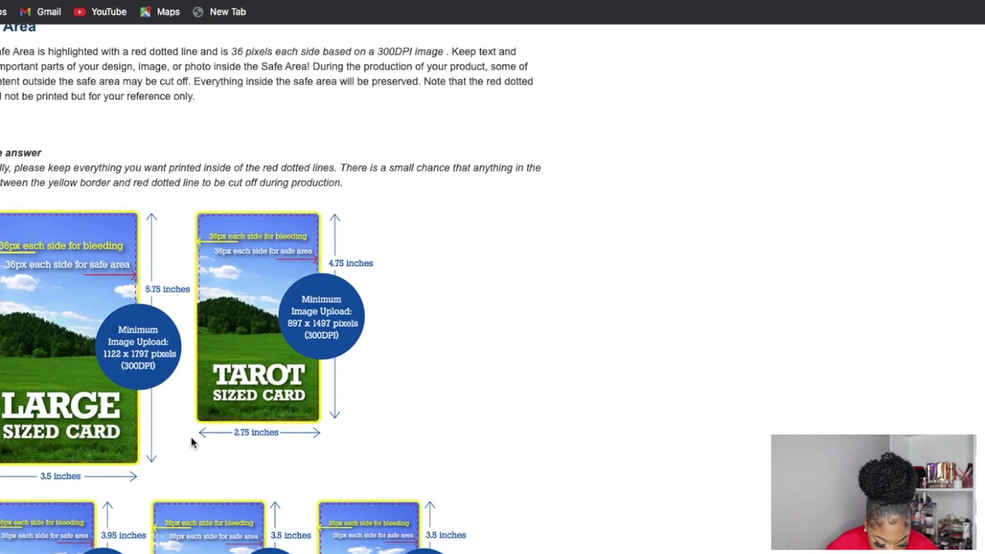
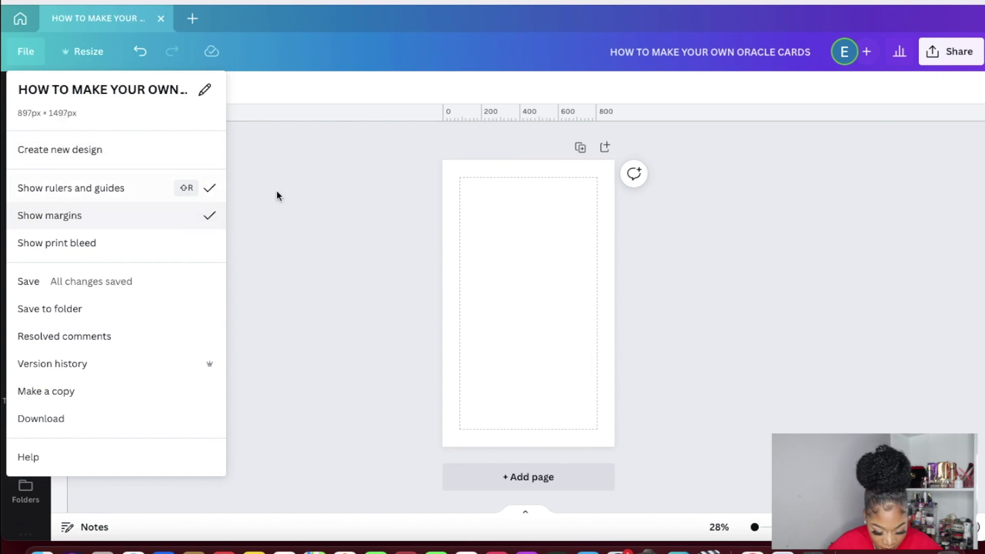
# Step: In Canva, fill the background of the blank 897 × 1497 px card with the darker pink from the INSTAGRAM palette
pyautogui.click(337, 198)
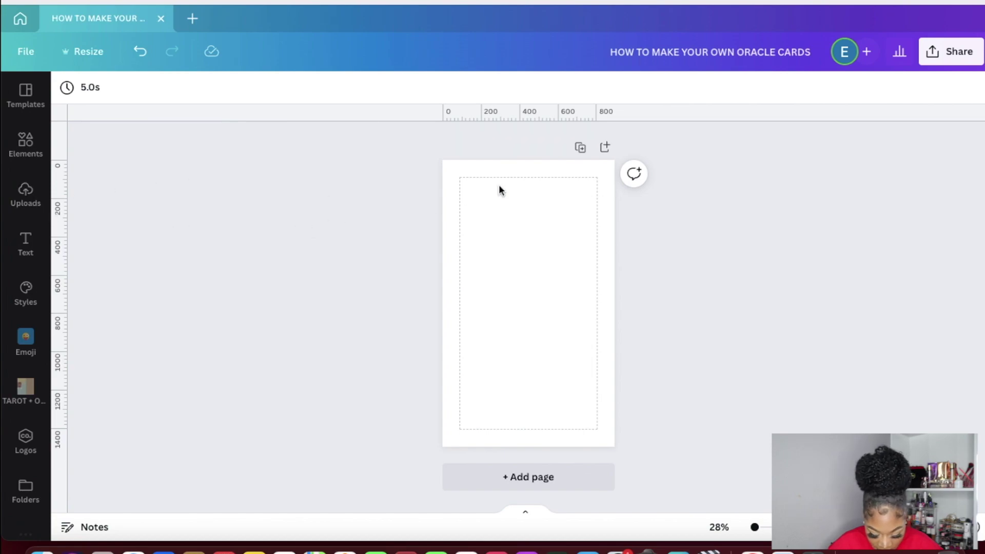
pyautogui.click(519, 206)
pyautogui.click(58, 89)
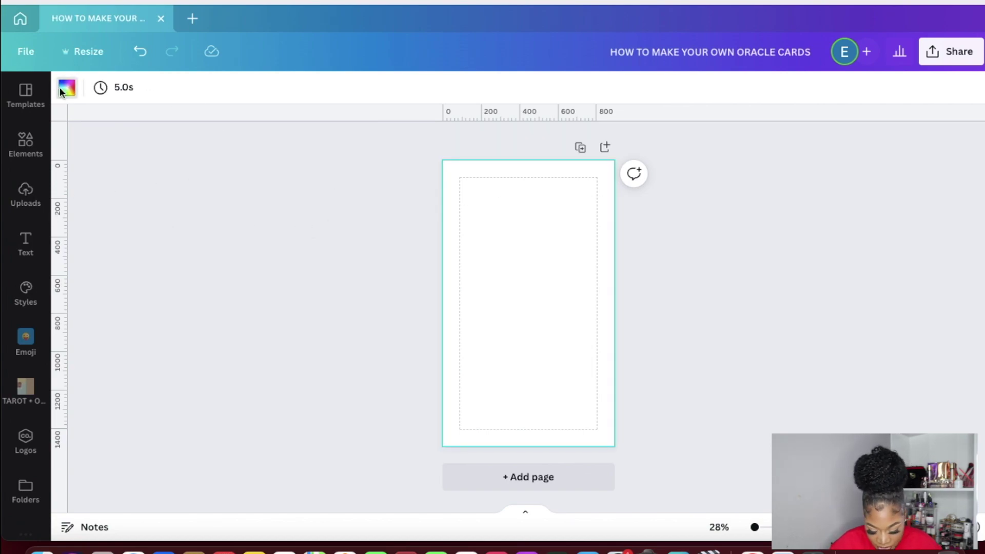
pyautogui.click(123, 268)
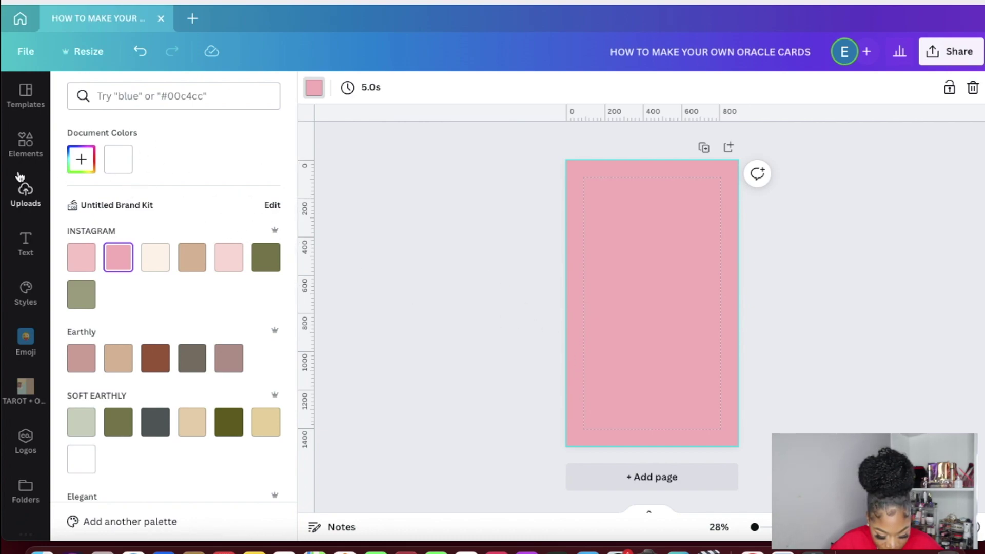
# Step: Add the recently used square outline element to the pink card
pyautogui.click(25, 146)
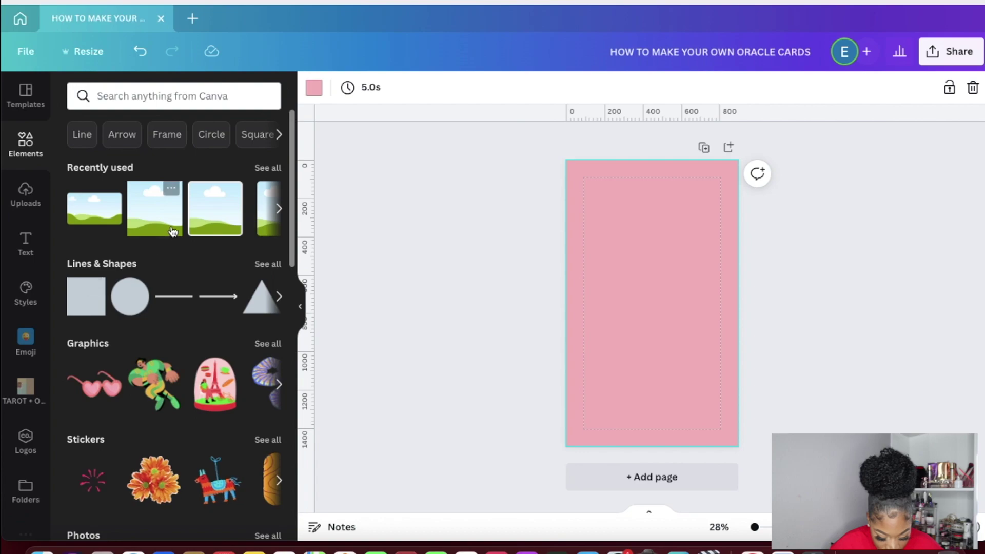
pyautogui.hscroll(5, 207, 222)
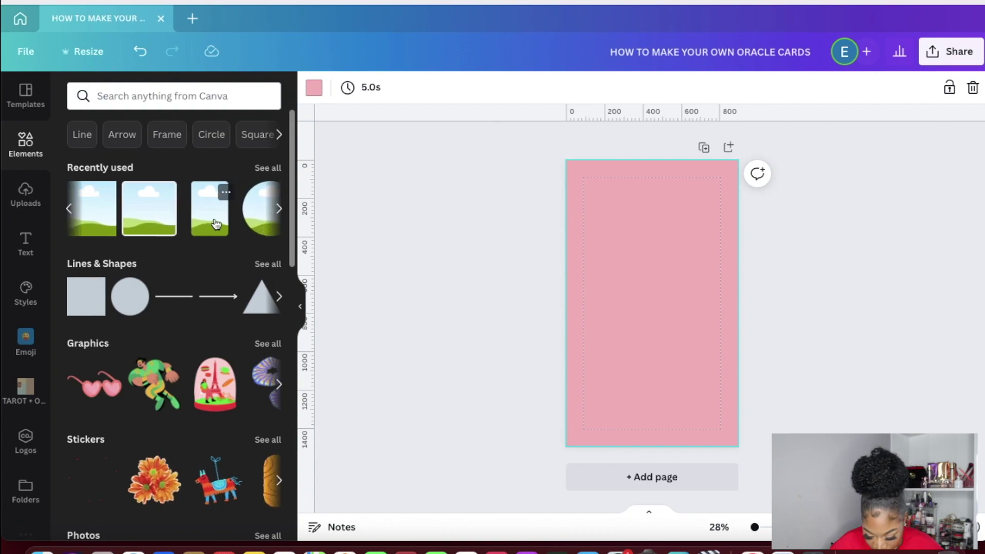
pyautogui.hscroll(5, 215, 224)
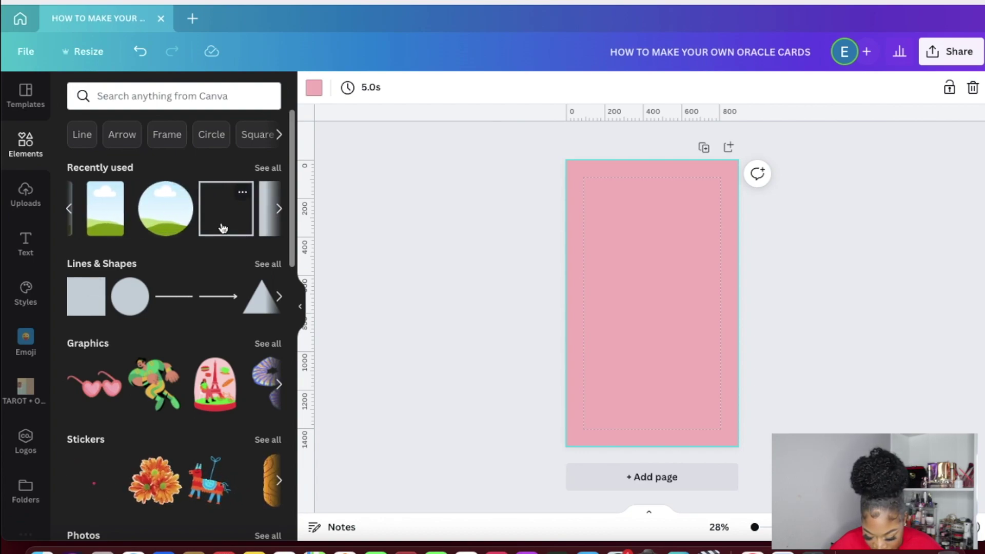
pyautogui.click(226, 225)
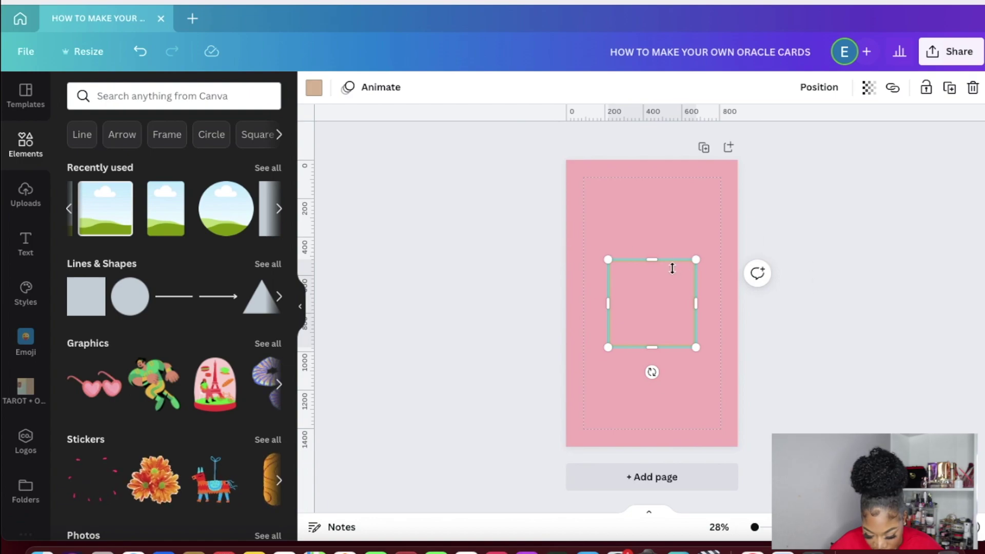
# Step: Stretch the square outline upward and out to both side margins of the card, and recolor it white
pyautogui.moveTo(667, 260); pyautogui.dragTo(664, 214)
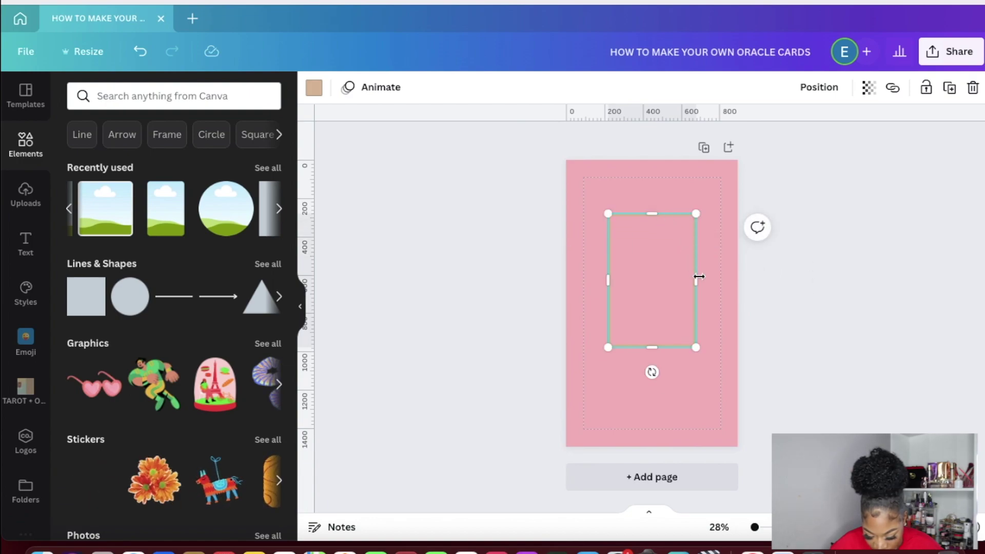
pyautogui.moveTo(695, 279); pyautogui.dragTo(721, 277)
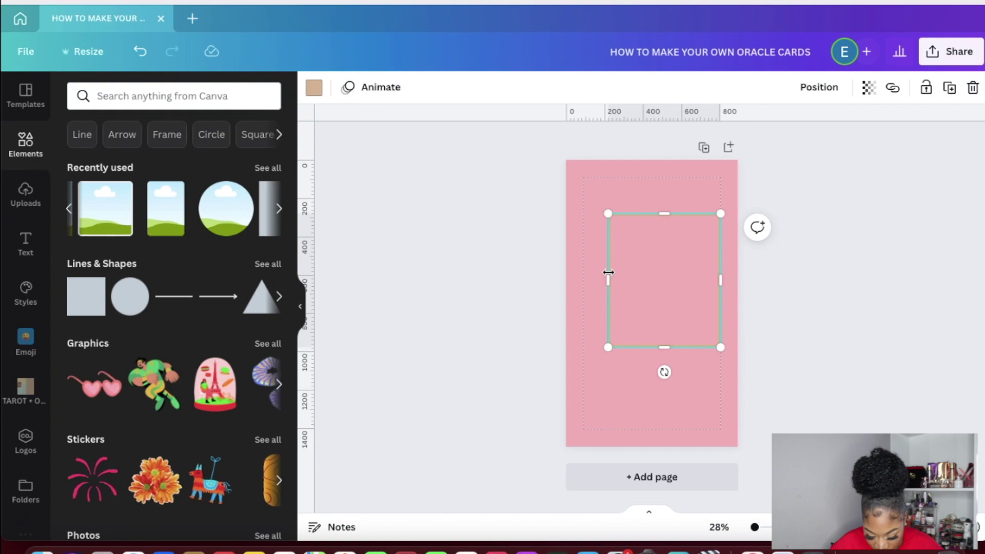
pyautogui.moveTo(609, 275); pyautogui.dragTo(583, 272)
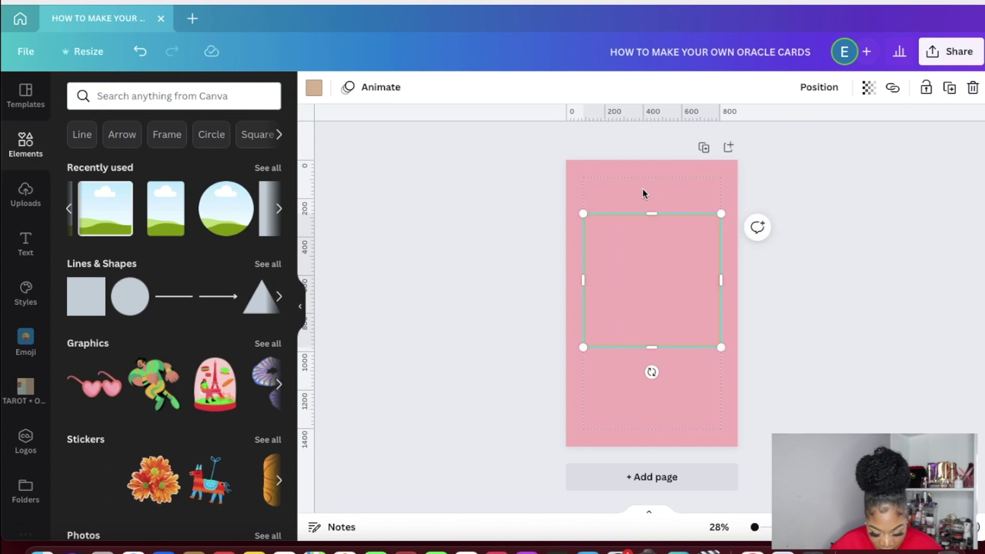
pyautogui.moveTo(642, 212); pyautogui.dragTo(641, 205)
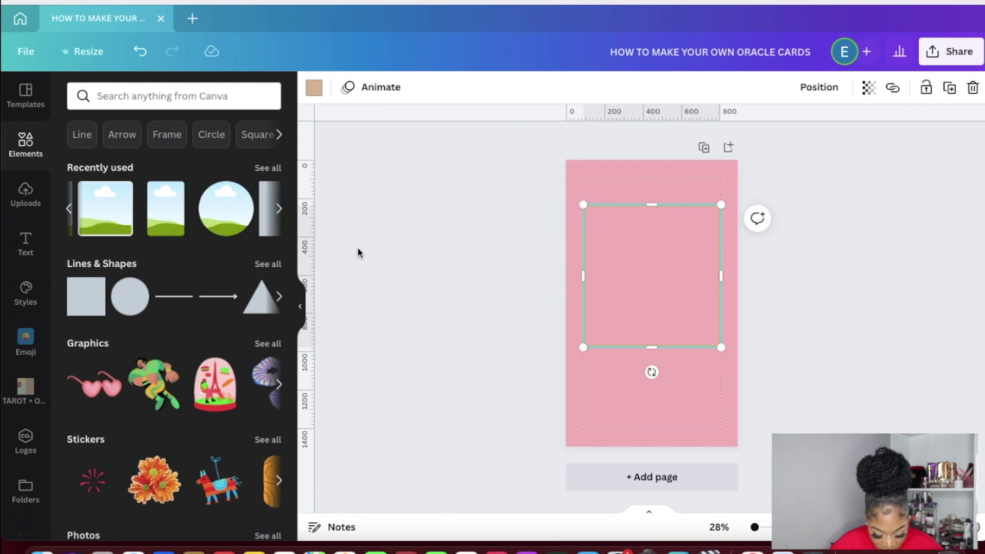
pyautogui.click(313, 87)
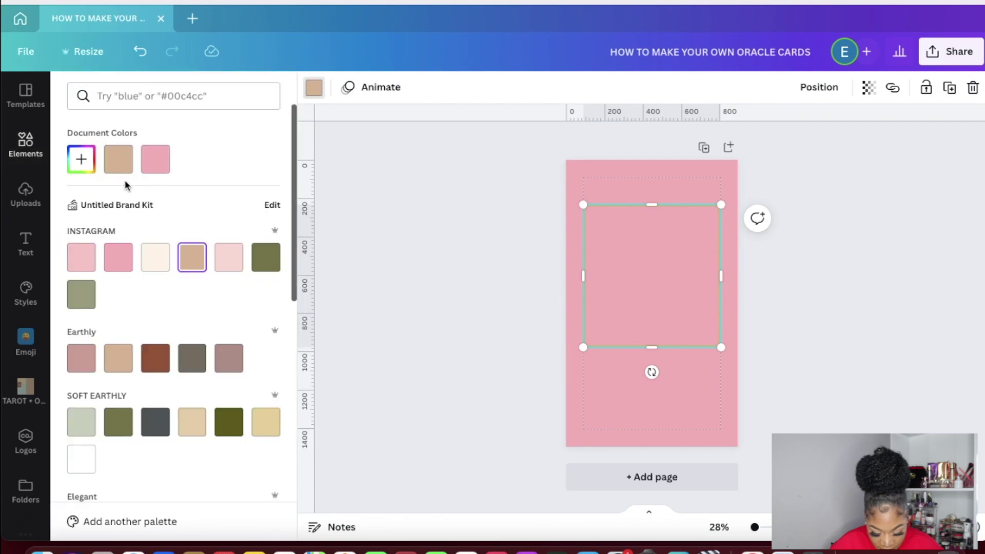
pyautogui.click(81, 458)
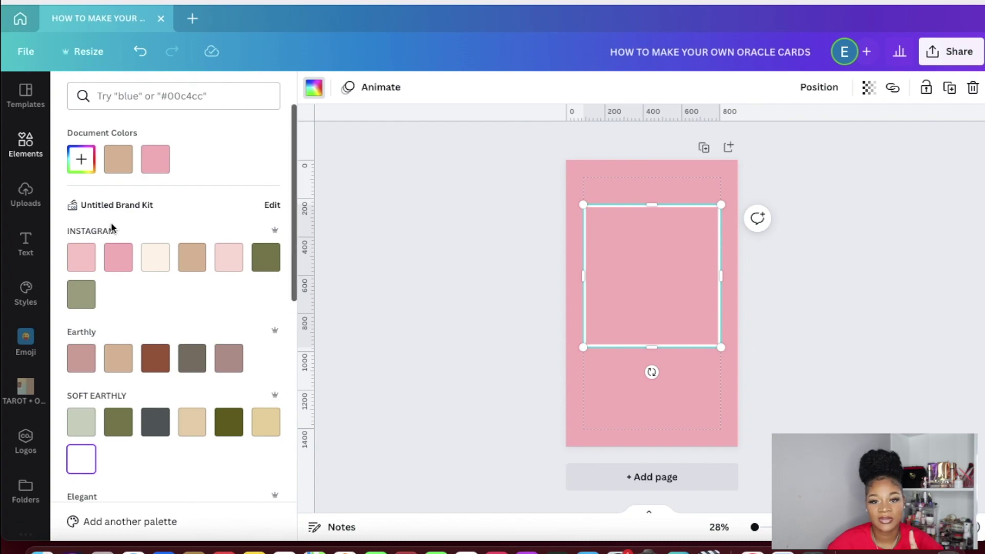
# Step: Add the illustrated portrait from the uploaded images to the card and remove its background with BG Remover
pyautogui.click(26, 193)
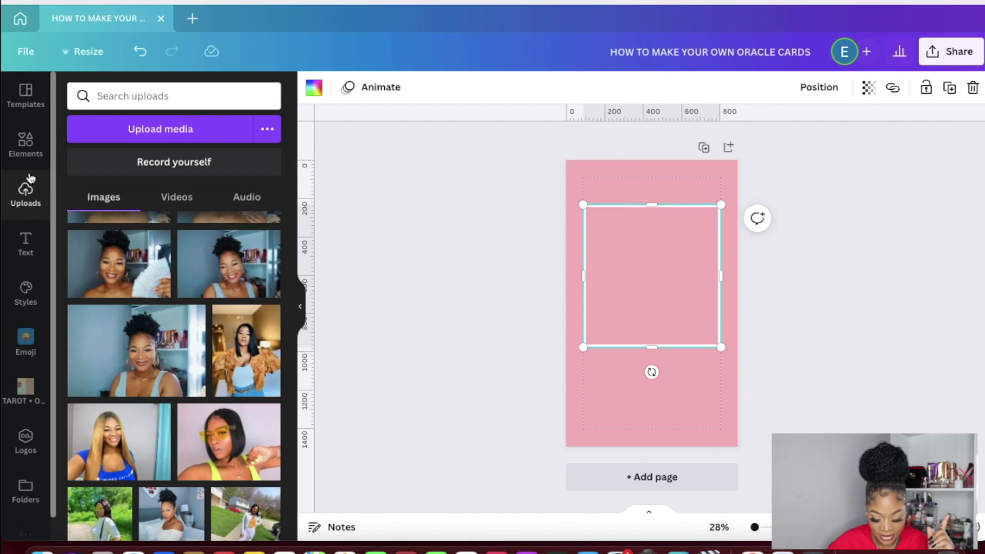
pyautogui.scroll(10, 180, 340)
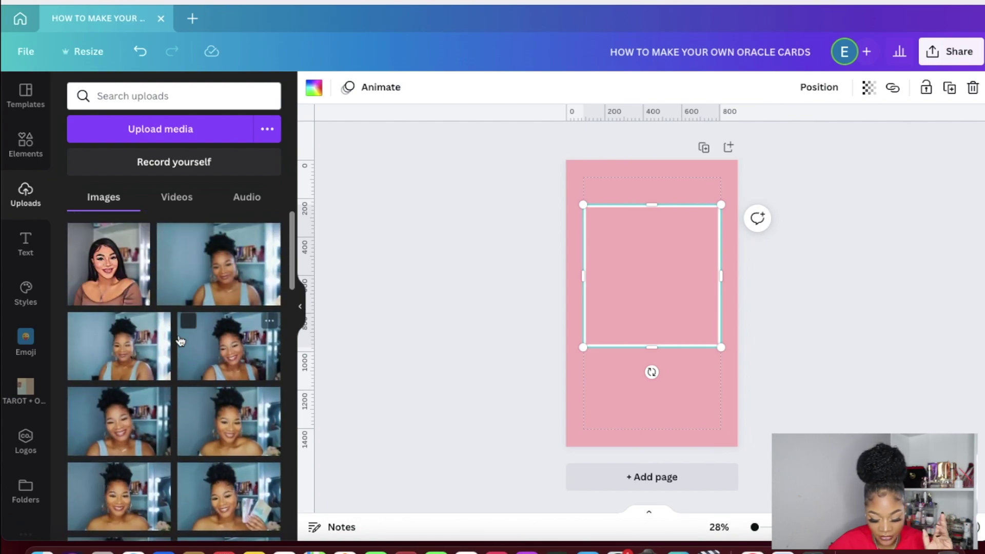
pyautogui.click(116, 270)
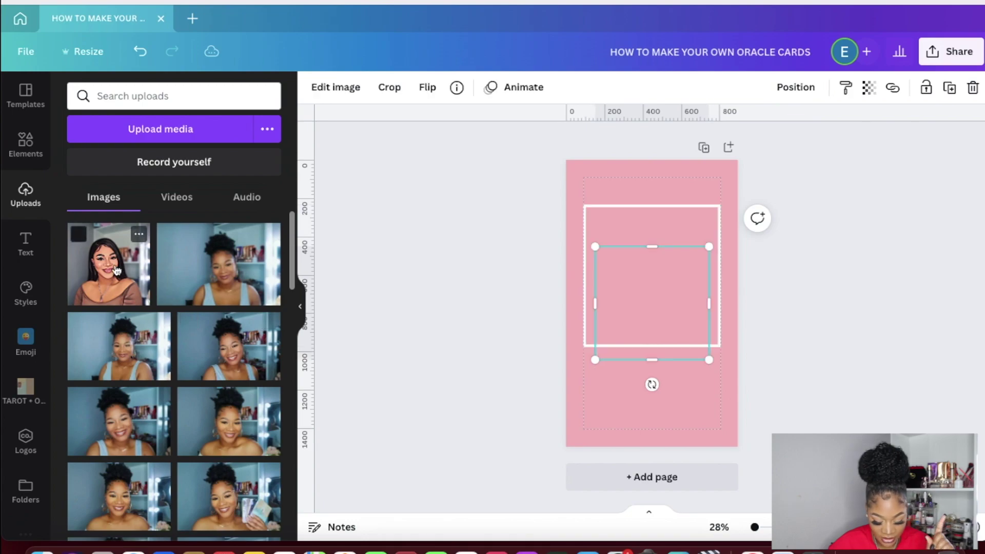
pyautogui.click(328, 91)
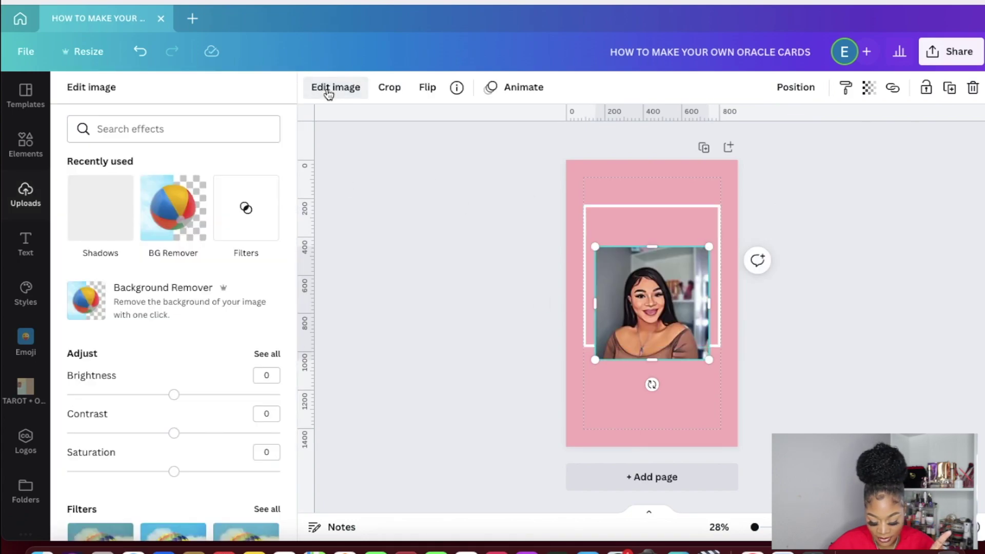
pyautogui.click(182, 229)
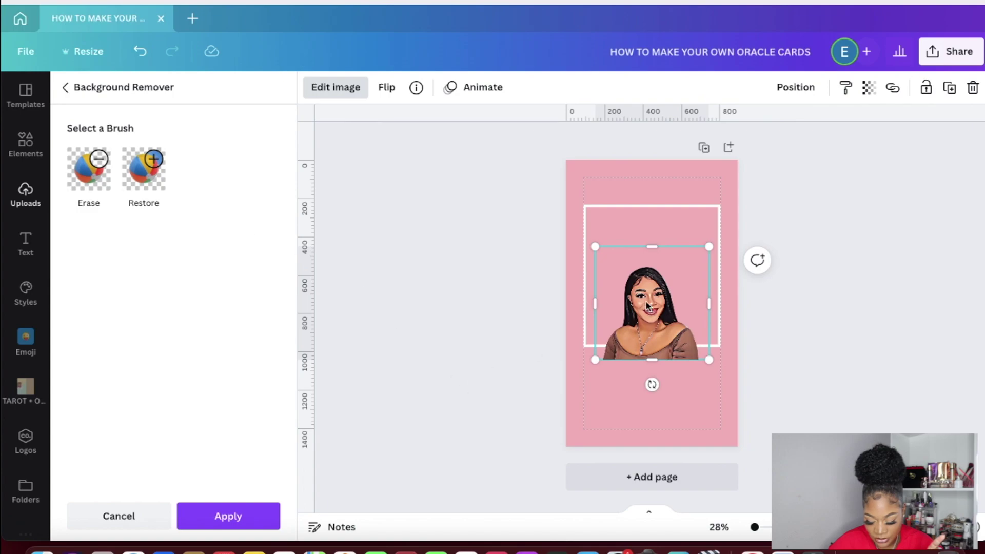
# Step: Enlarge the portrait and place it within the white outline, resting on the outline's lower edge and aligned with its left side
pyautogui.moveTo(655, 328); pyautogui.dragTo(652, 310)
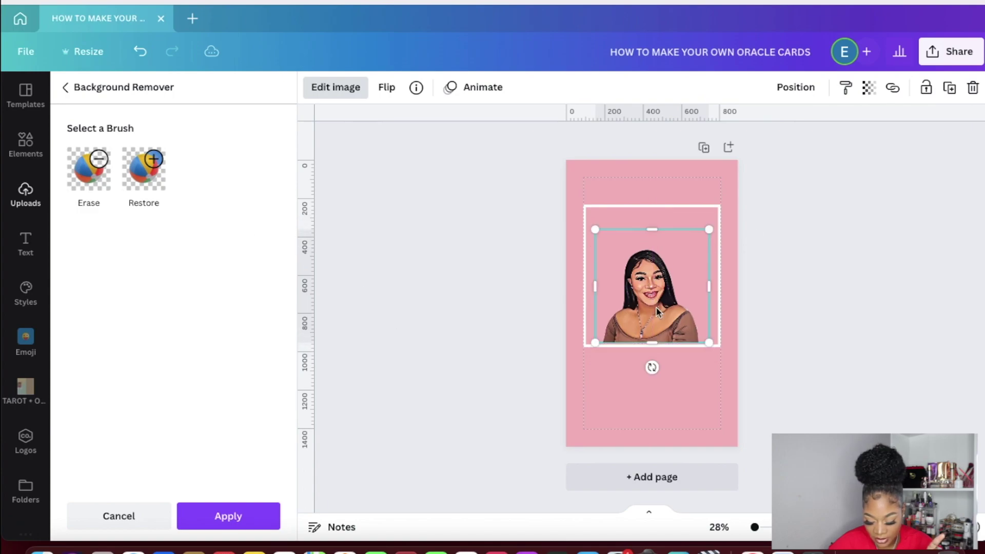
pyautogui.moveTo(707, 228); pyautogui.dragTo(739, 201)
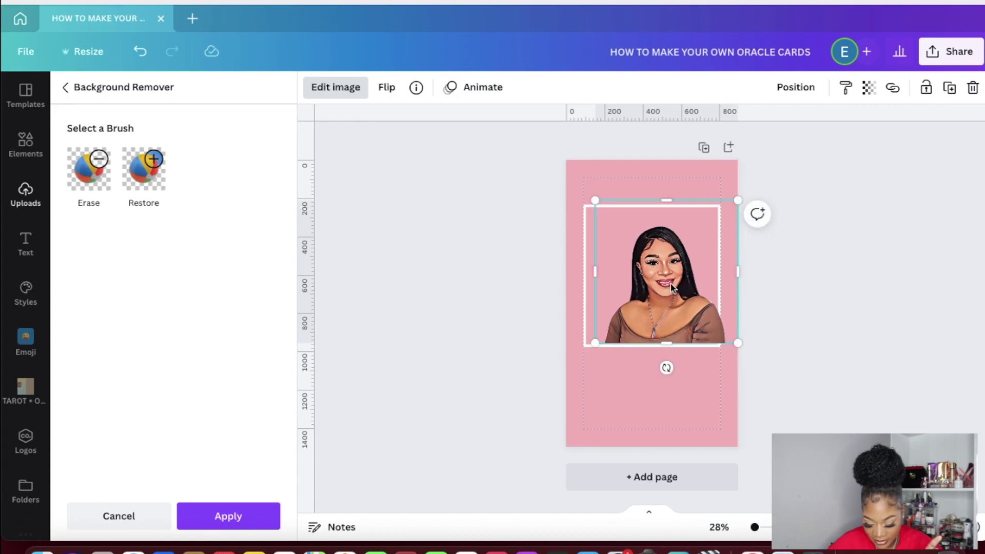
pyautogui.moveTo(672, 288); pyautogui.dragTo(707, 297)
# Step: Leave the background remover, trim the portrait's empty right side, and bring the white outline in front of the portrait
pyautogui.scroll(5, 658, 280)
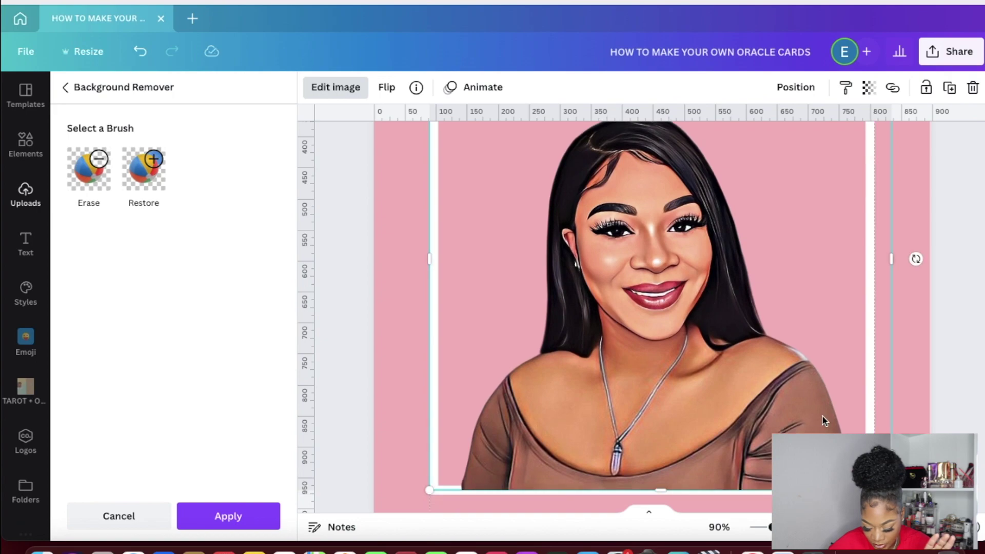
pyautogui.press('Escape')
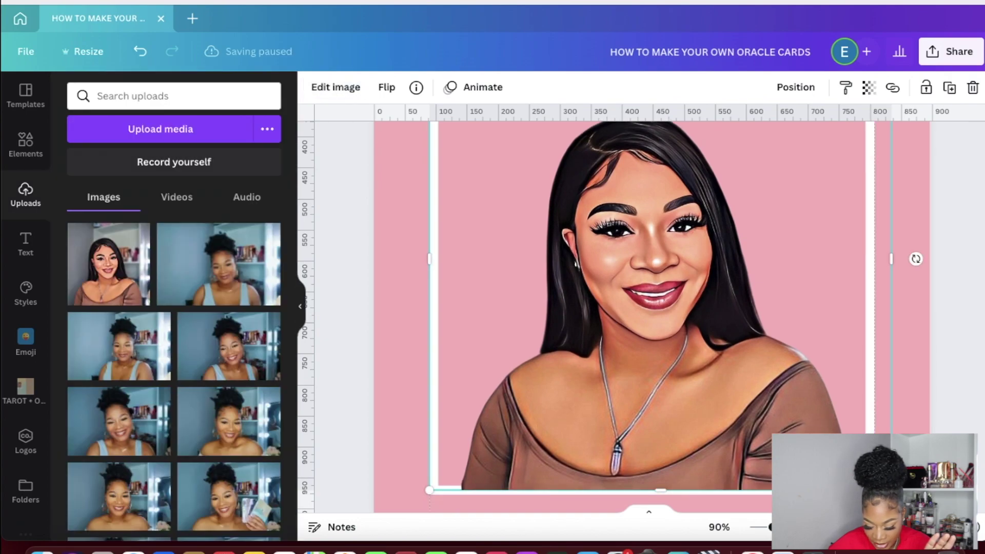
pyautogui.press('Escape')
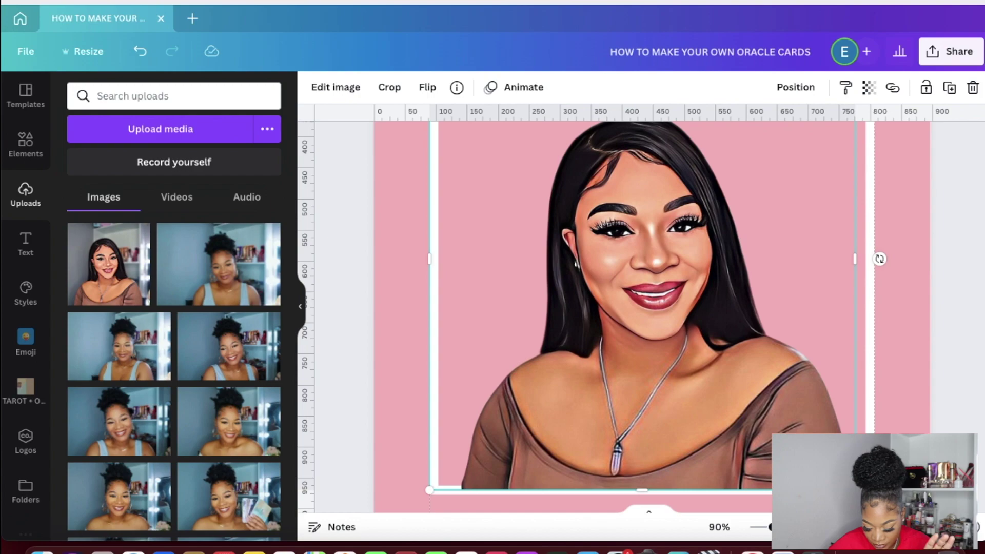
pyautogui.click(794, 91)
pyautogui.click(632, 131)
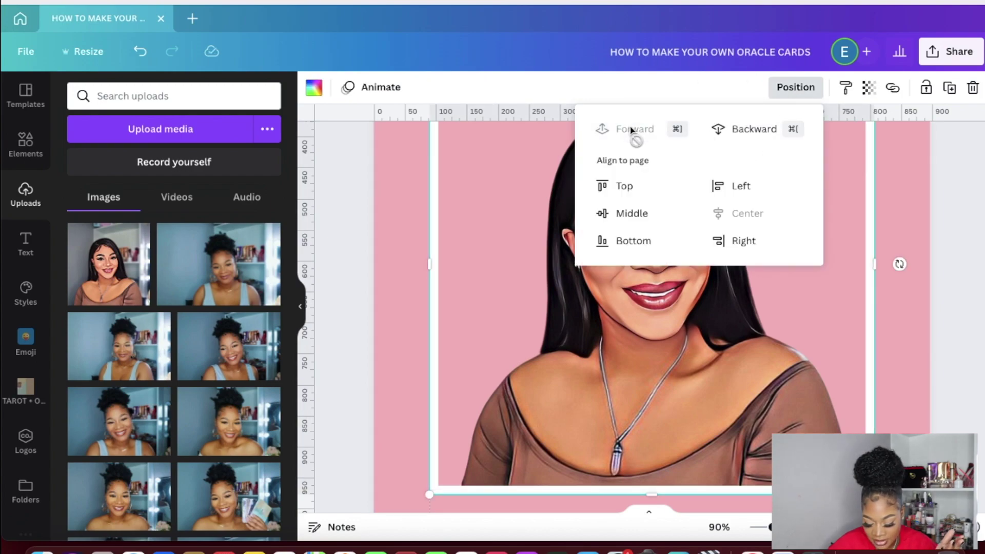
# Step: Add a square shape to the card and place it directly below the white outline, flush with the outline's left side
pyautogui.press('Escape')
pyautogui.scroll(-1, 811, 398)
pyautogui.scroll(-3, 807, 392)
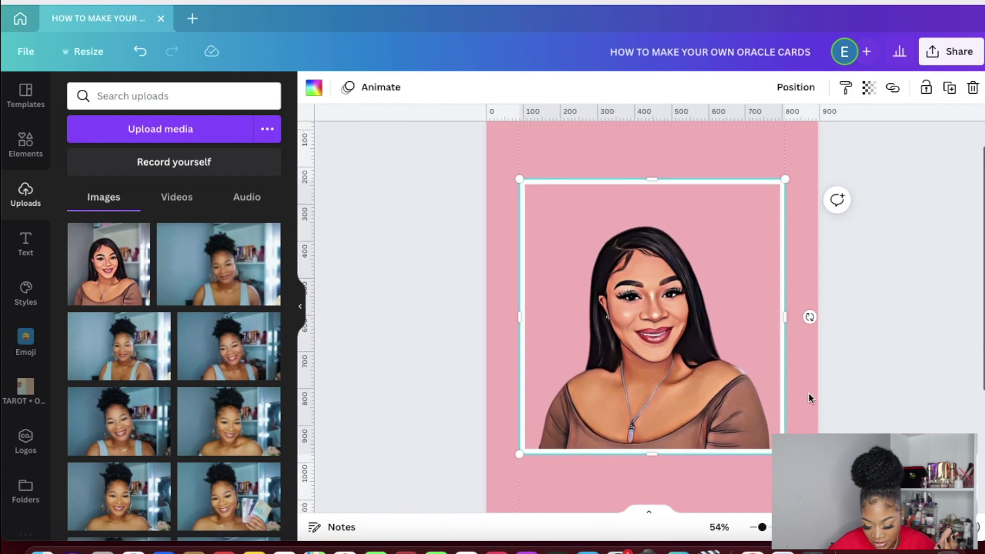
pyautogui.click(862, 382)
pyautogui.scroll(-2, 730, 322)
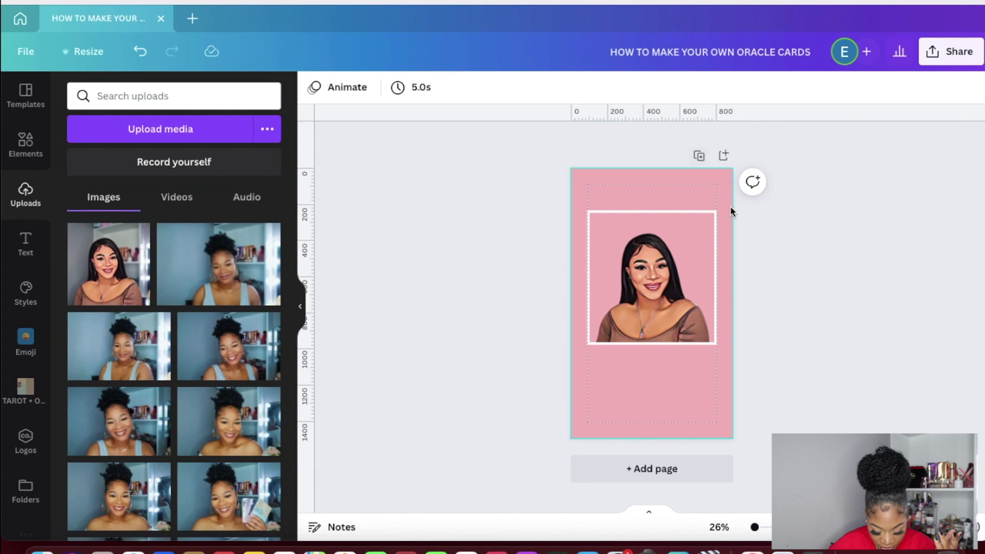
pyautogui.click(35, 149)
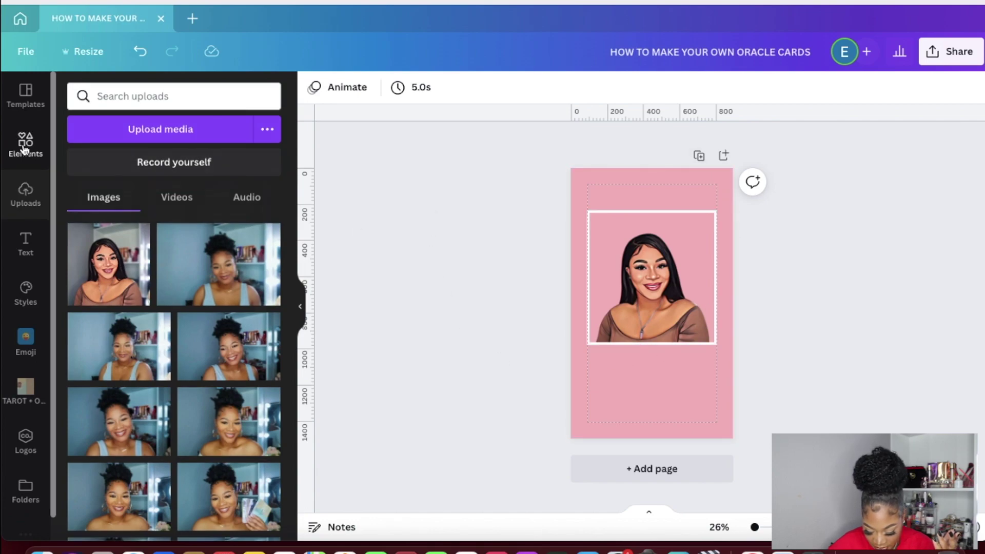
pyautogui.click(94, 289)
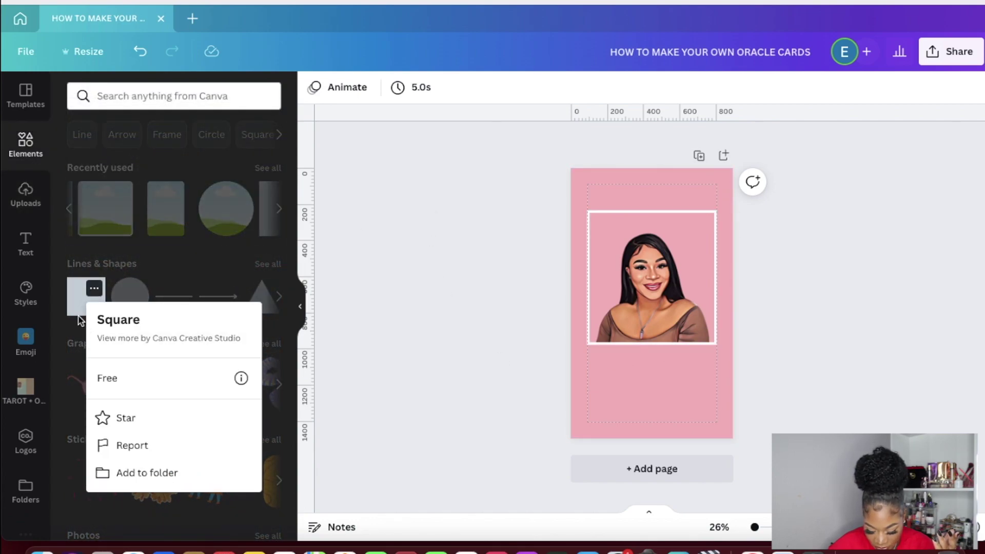
pyautogui.click(77, 303)
pyautogui.click(85, 296)
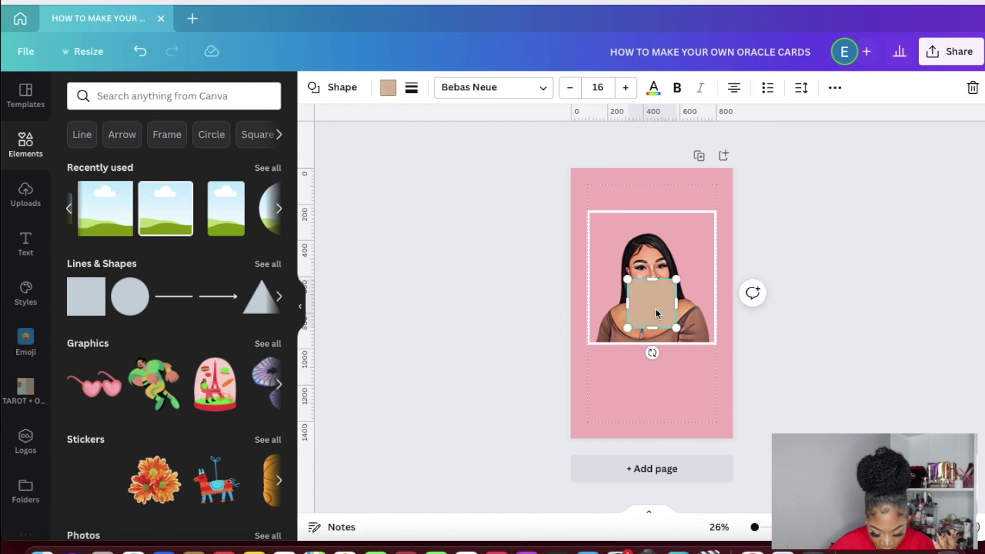
pyautogui.moveTo(650, 310); pyautogui.dragTo(612, 378)
pyautogui.scroll(5, 612, 378)
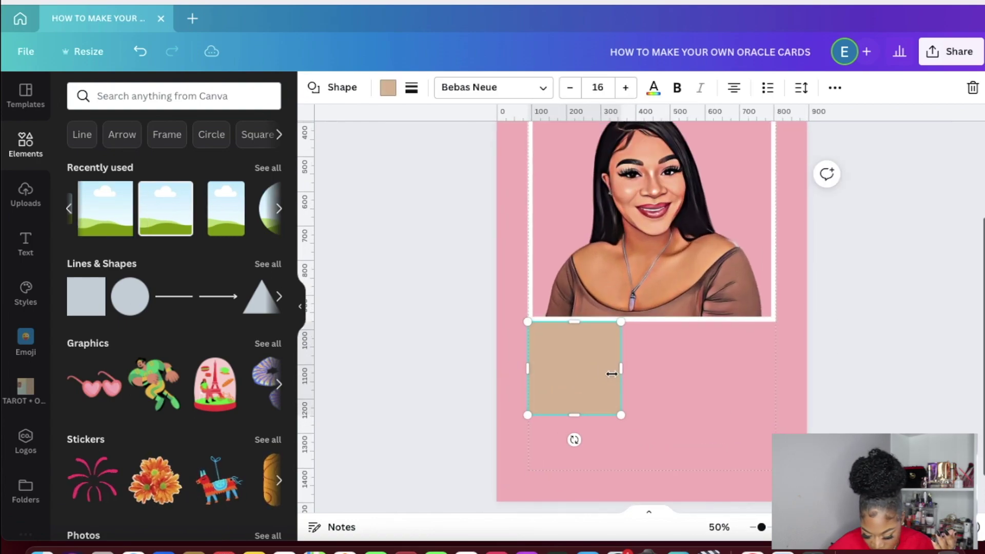
# Step: Recolor the new square white and stretch it to the full width of the portrait outline
pyautogui.click(388, 87)
pyautogui.click(266, 159)
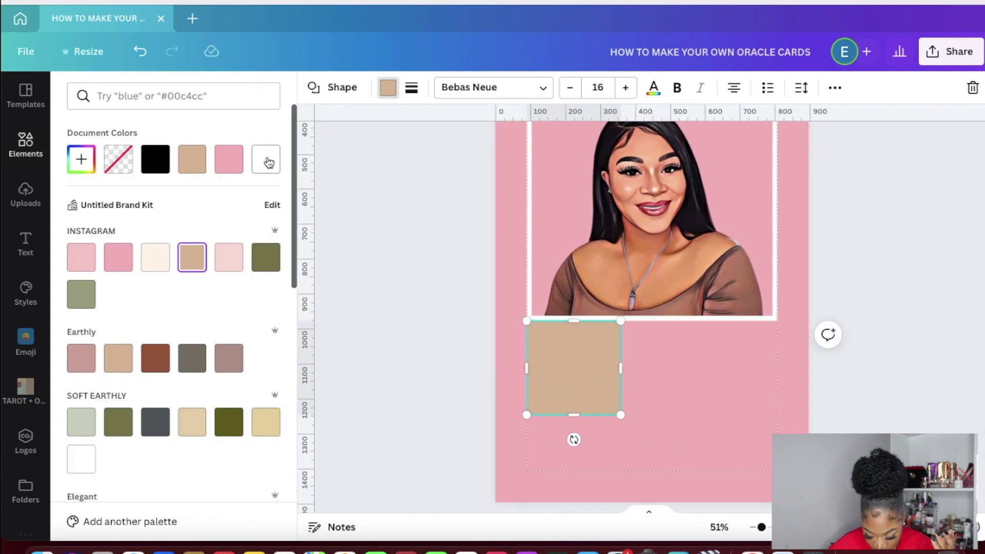
pyautogui.moveTo(624, 366); pyautogui.dragTo(785, 374)
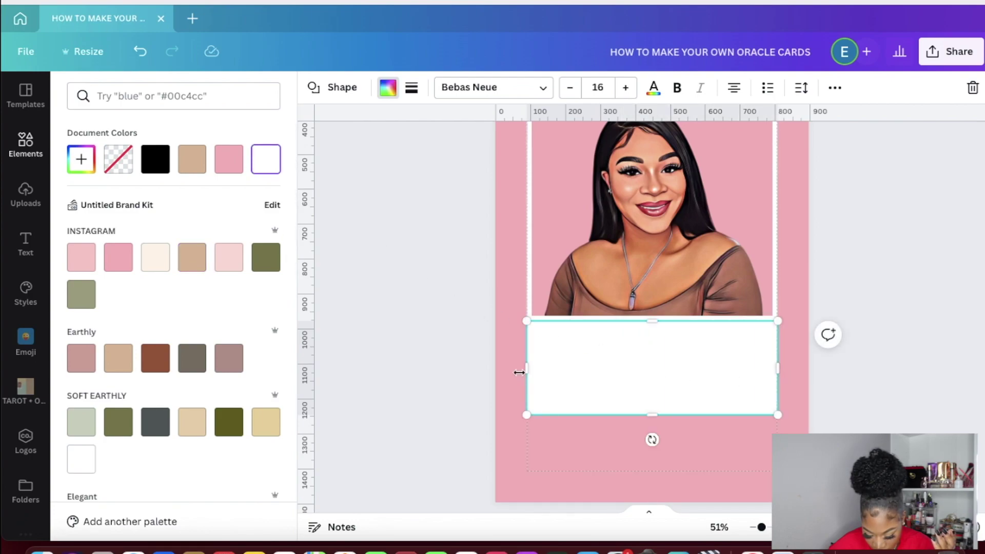
pyautogui.moveTo(527, 366); pyautogui.dragTo(527, 365)
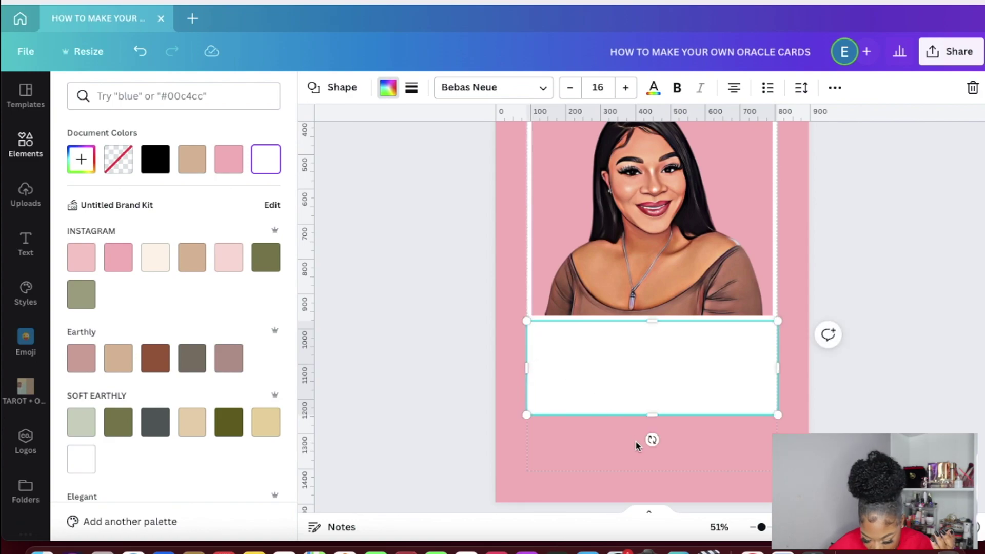
# Step: Shorten the white rectangle to about half its height and move it up to merge with the outline's lower edge
pyautogui.moveTo(628, 412); pyautogui.dragTo(622, 366)
pyautogui.press('Escape')
pyautogui.click(771, 399)
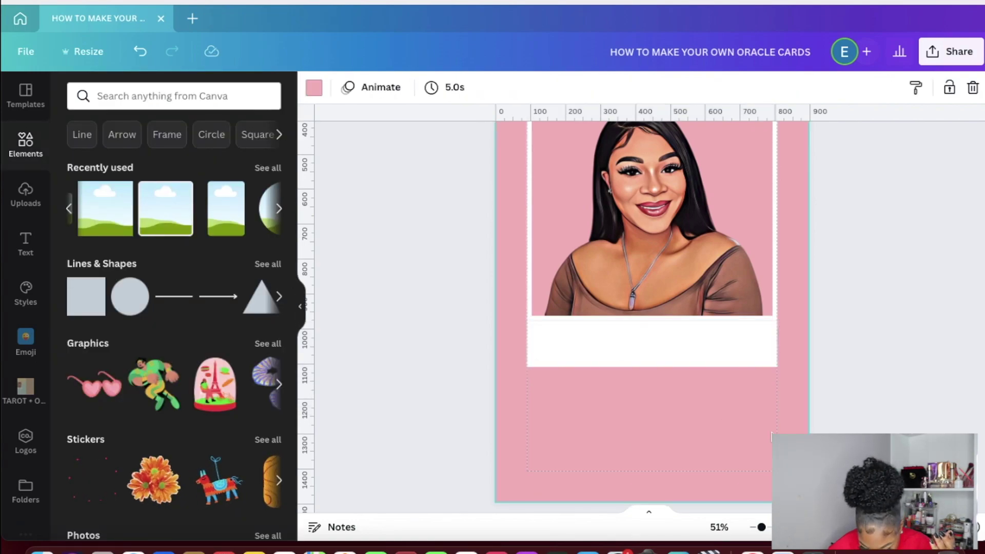
pyautogui.click(716, 341)
pyautogui.moveTo(716, 334); pyautogui.dragTo(717, 330)
pyautogui.click(740, 409)
pyautogui.scroll(5, 728, 363)
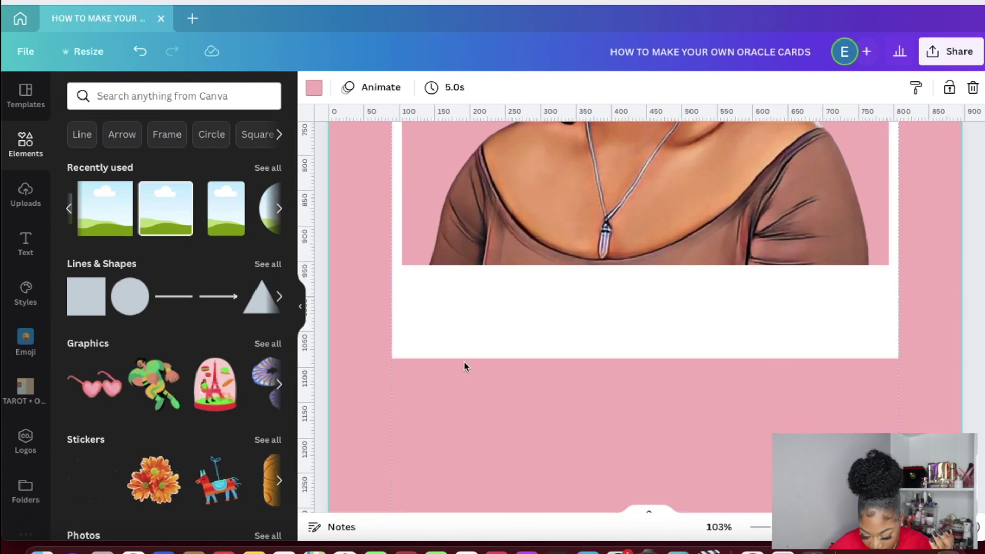
pyautogui.scroll(-5, 478, 430)
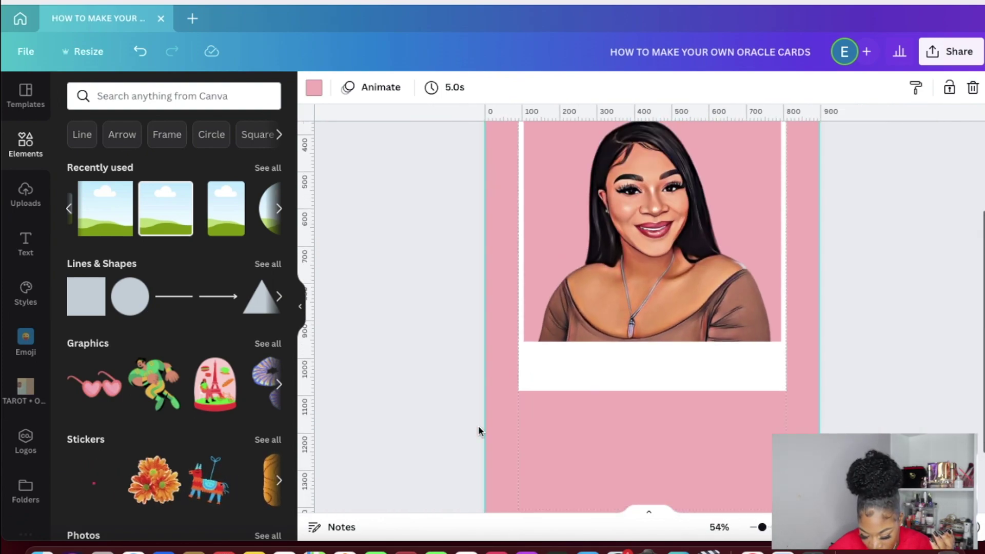
pyautogui.scroll(-1, 711, 398)
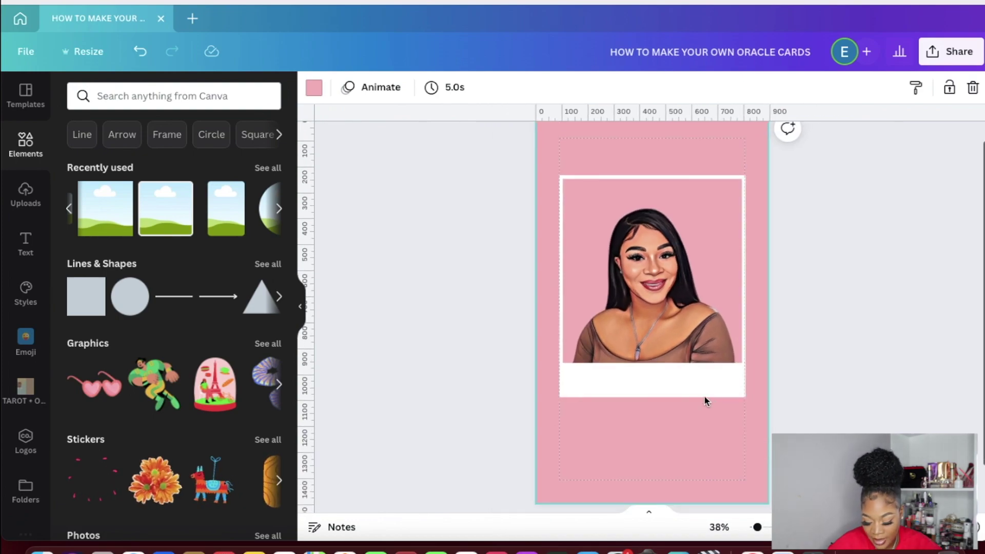
# Step: Extend the white rectangle downward into a caption band about 200 px high below the portrait
pyautogui.click(699, 391)
pyautogui.moveTo(698, 398); pyautogui.dragTo(696, 437)
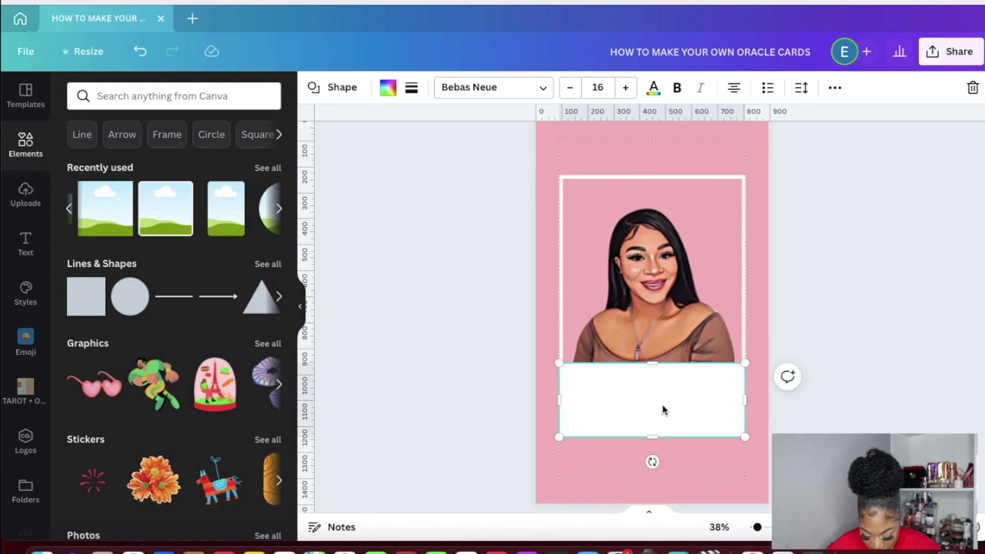
pyautogui.moveTo(678, 439); pyautogui.dragTo(679, 415)
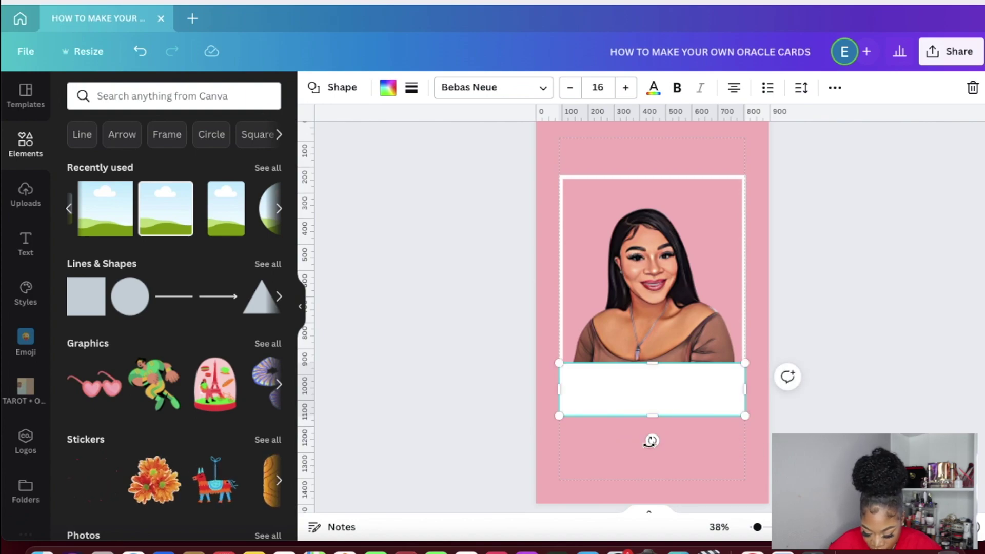
pyautogui.click(670, 452)
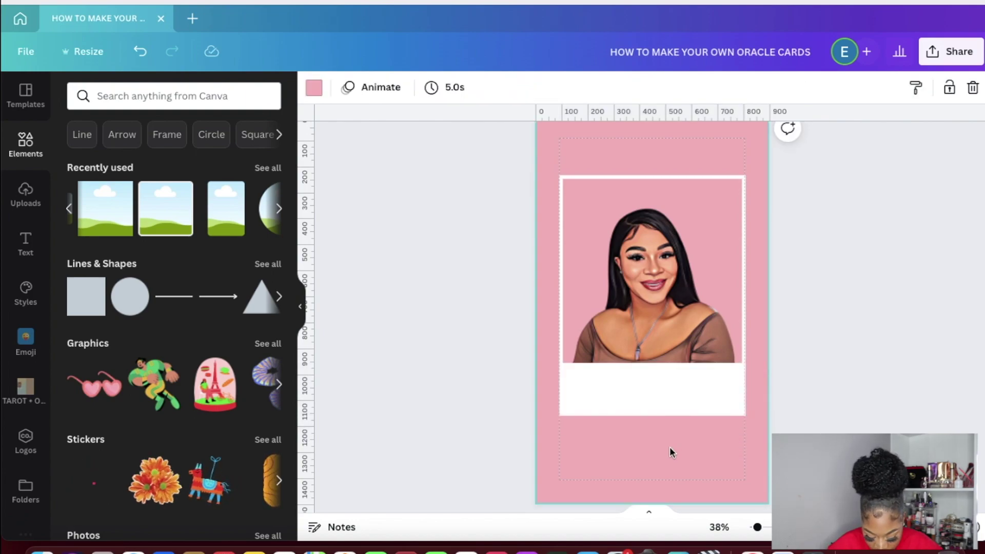
# Step: Add a text box reading LOVE to the card in the Magic Dreams font at size 88
pyautogui.hotkey('ctrl', 'v')
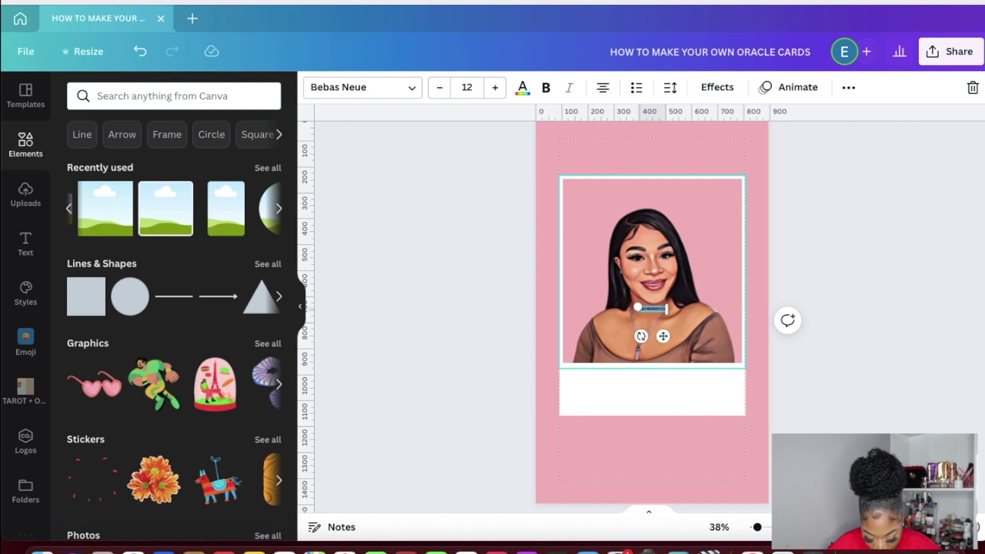
pyautogui.moveTo(652, 308); pyautogui.dragTo(652, 308)
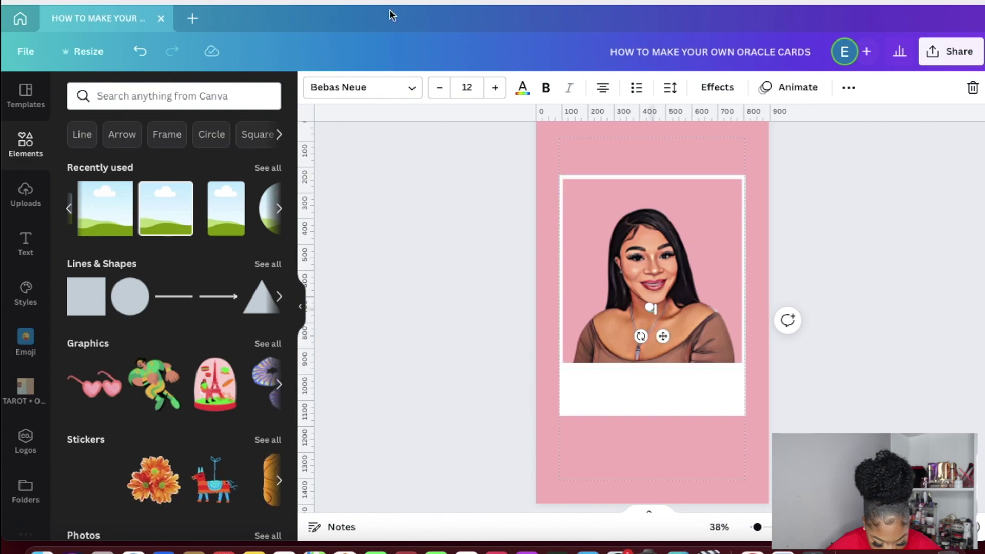
pyautogui.click(417, 96)
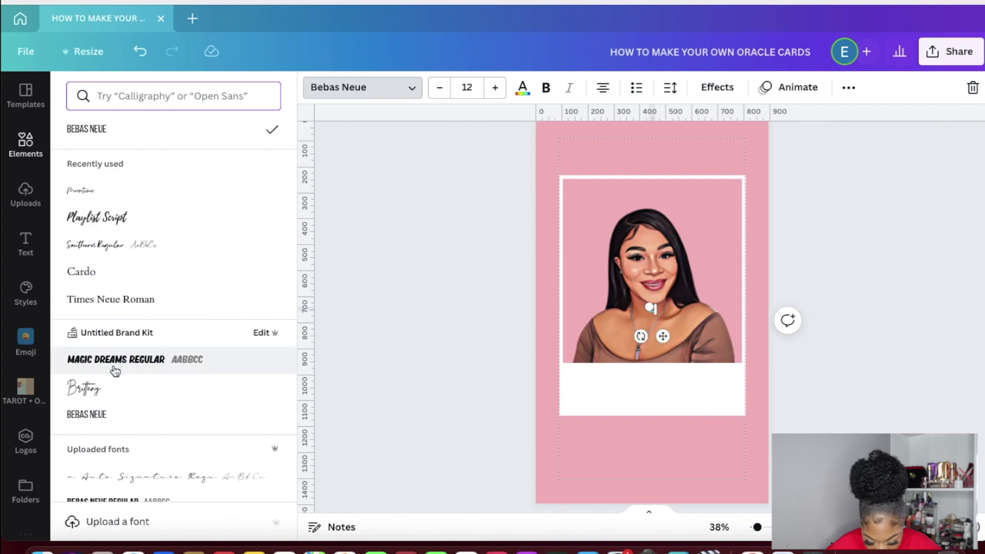
pyautogui.click(115, 360)
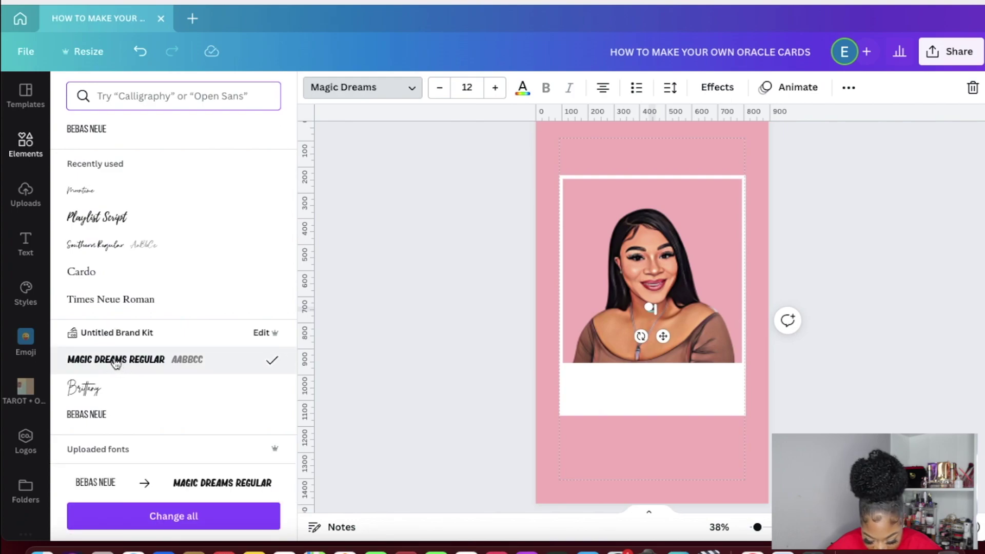
pyautogui.click(466, 87)
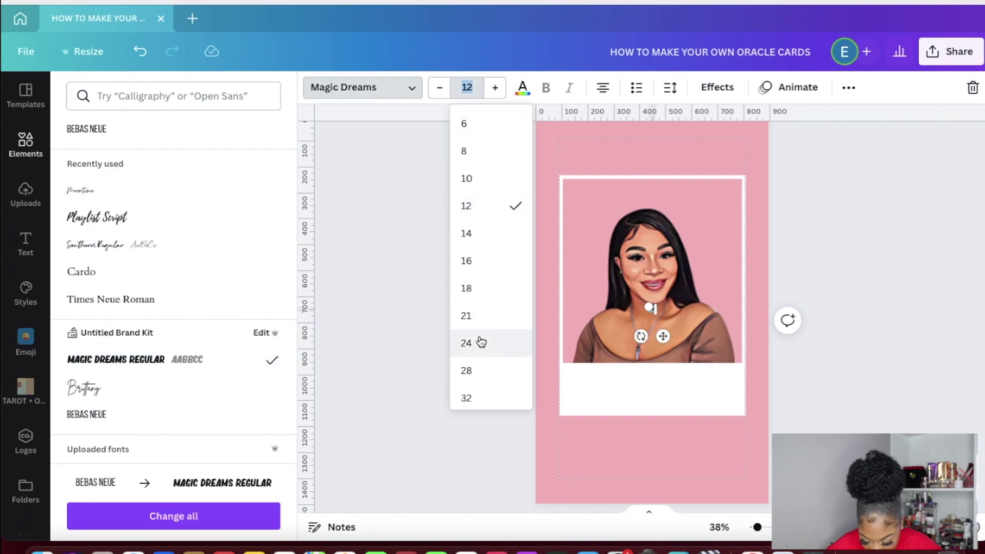
pyautogui.scroll(-5, 467, 396)
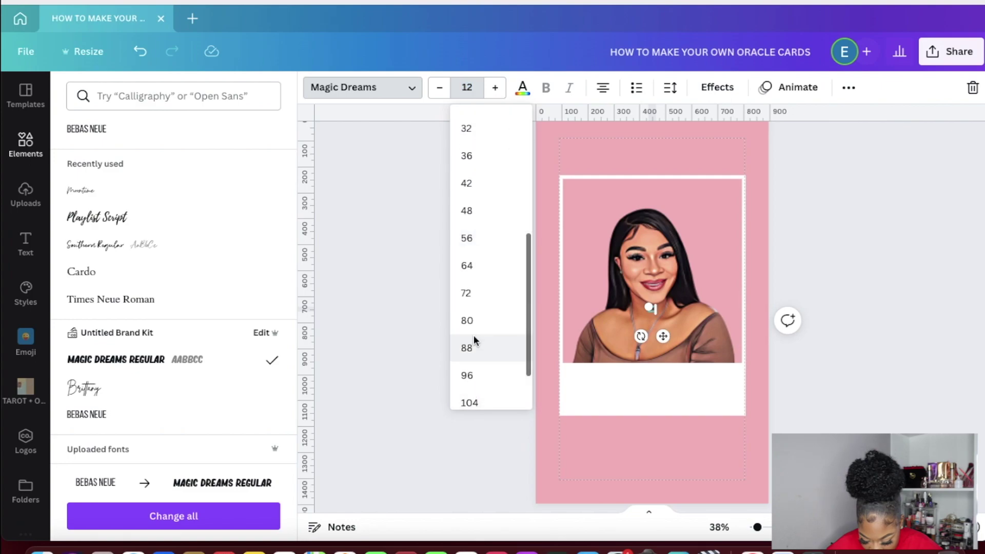
pyautogui.click(472, 343)
# Step: Scale the LOVE text to font size 104
pyautogui.moveTo(679, 343); pyautogui.dragTo(716, 375)
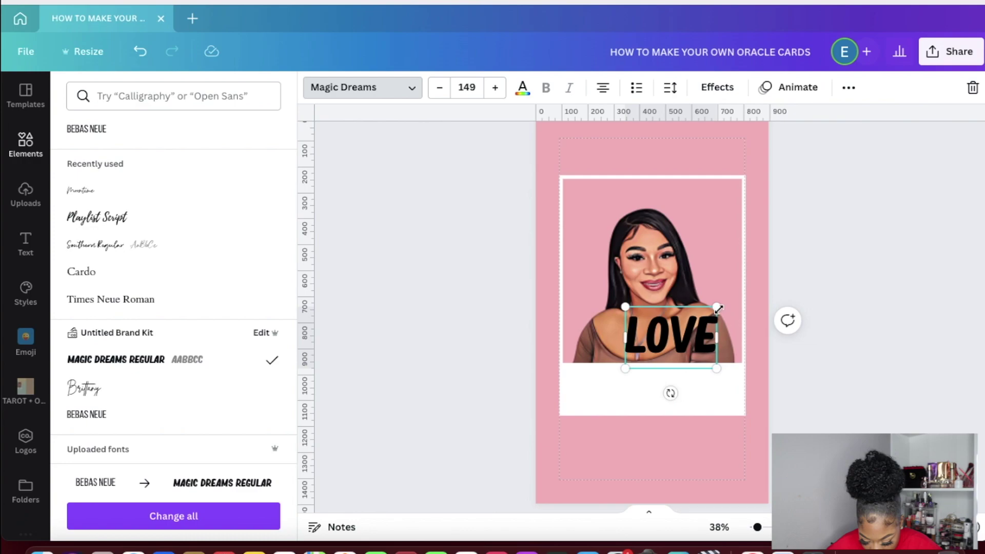
pyautogui.moveTo(717, 308); pyautogui.dragTo(688, 325)
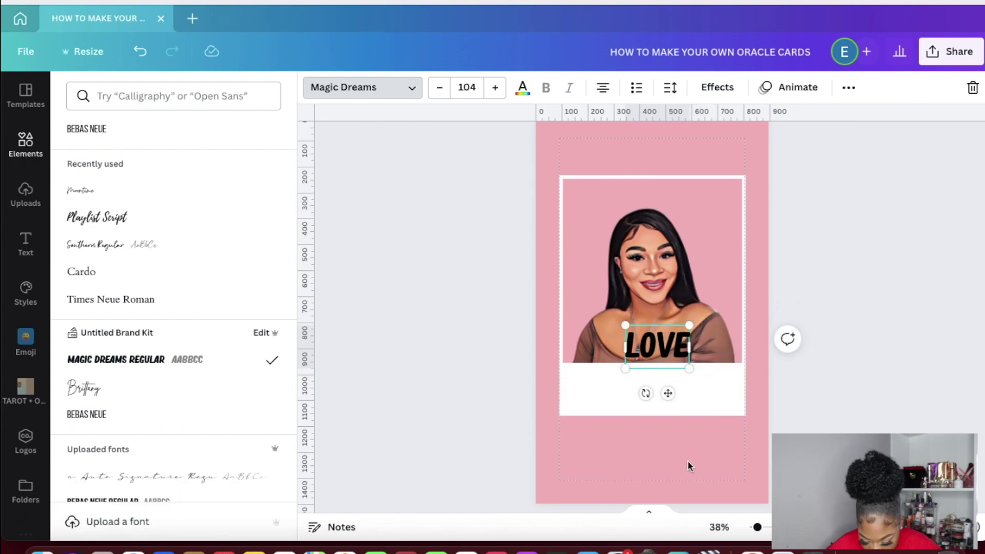
pyautogui.click(688, 459)
pyautogui.click(725, 470)
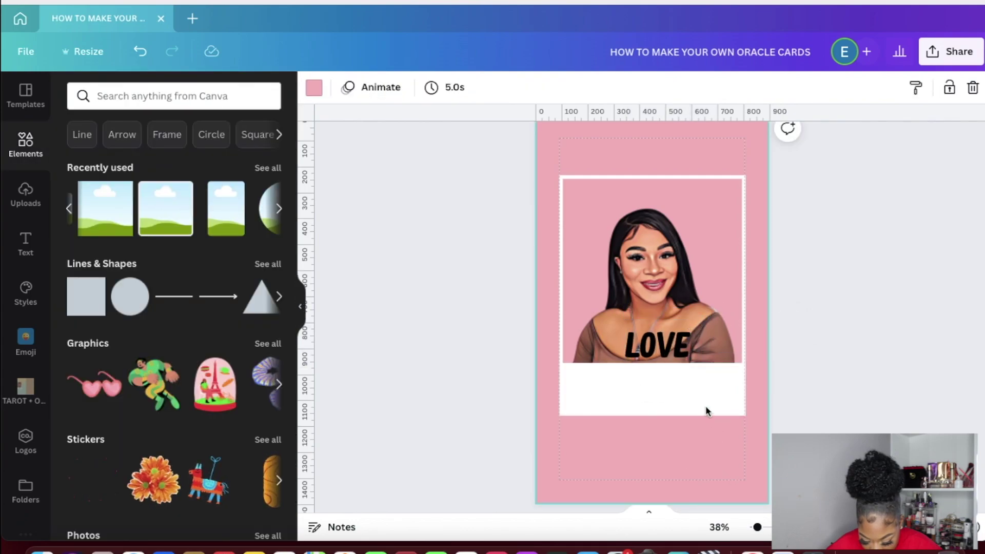
# Step: Center the LOVE text in the white caption band and recolor it olive green from the INSTAGRAM palette
pyautogui.moveTo(674, 349); pyautogui.dragTo(670, 395)
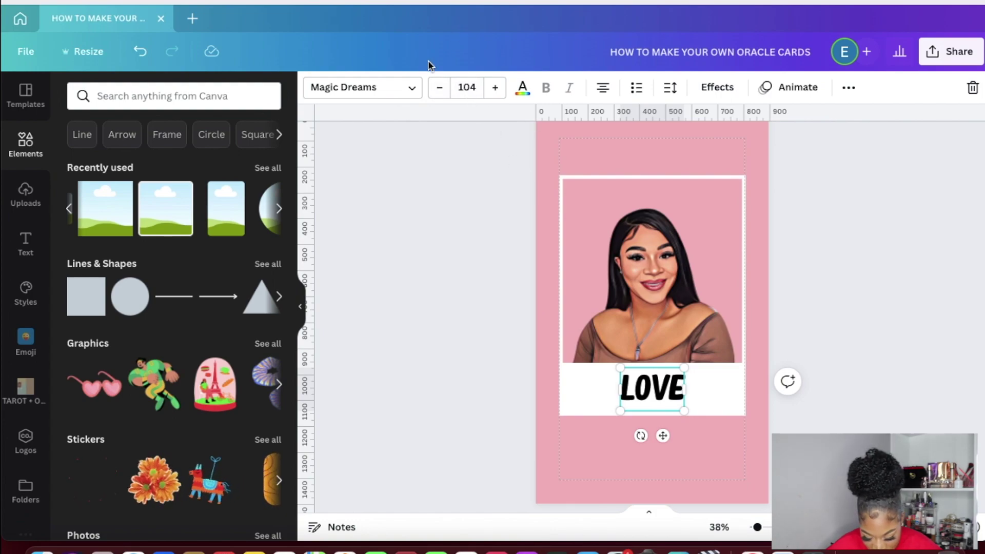
pyautogui.click(522, 89)
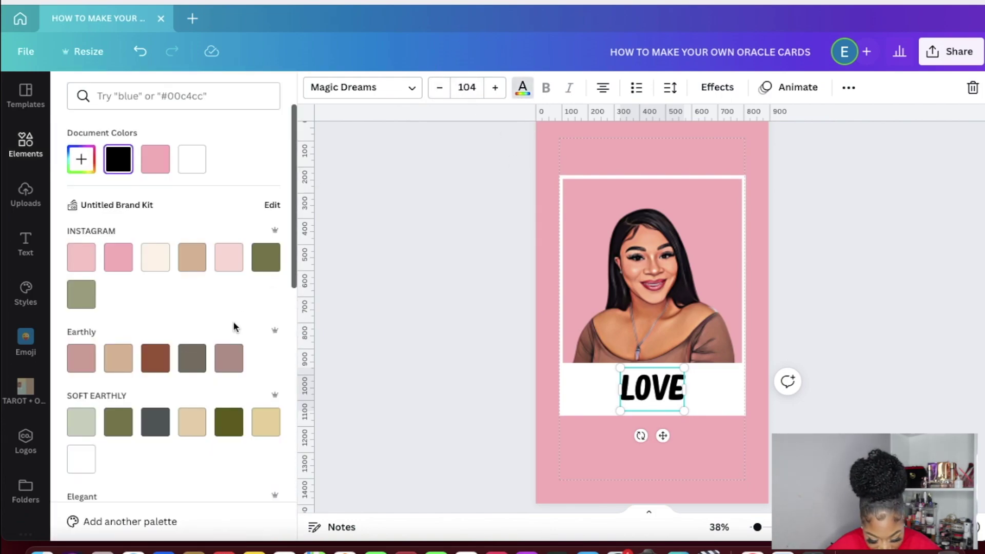
pyautogui.click(274, 258)
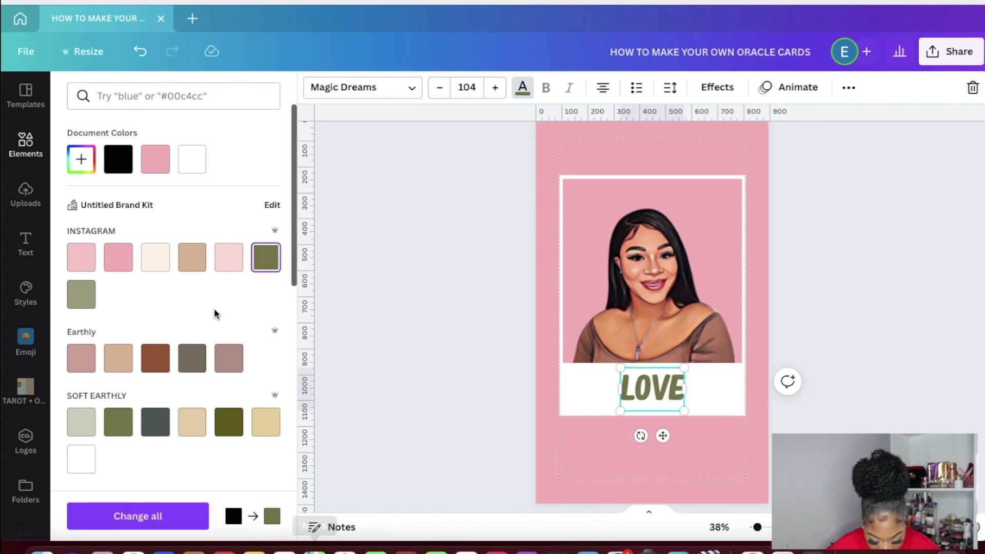
# Step: Apply a black Shadow effect to the LOVE text with blur 39 and transparency 68
pyautogui.click(718, 88)
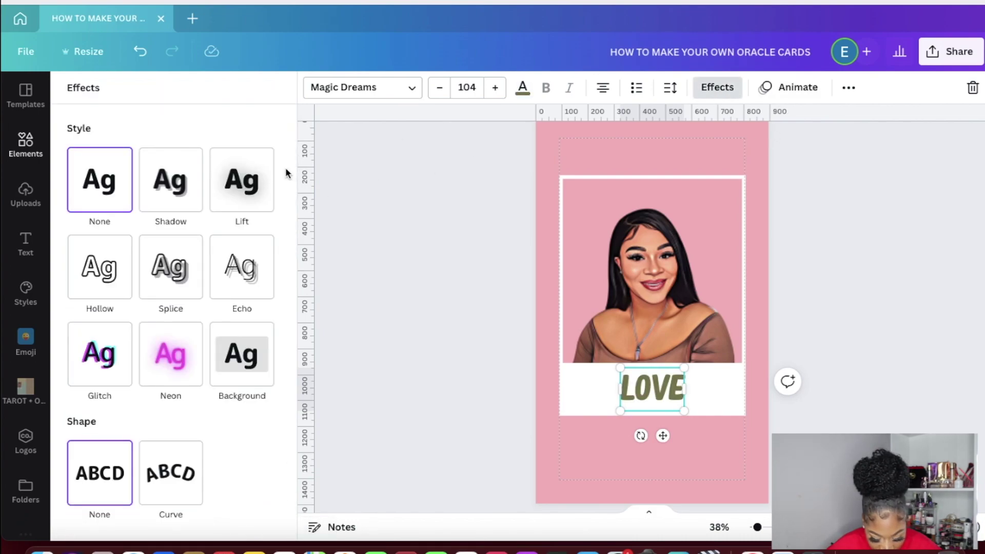
pyautogui.click(173, 180)
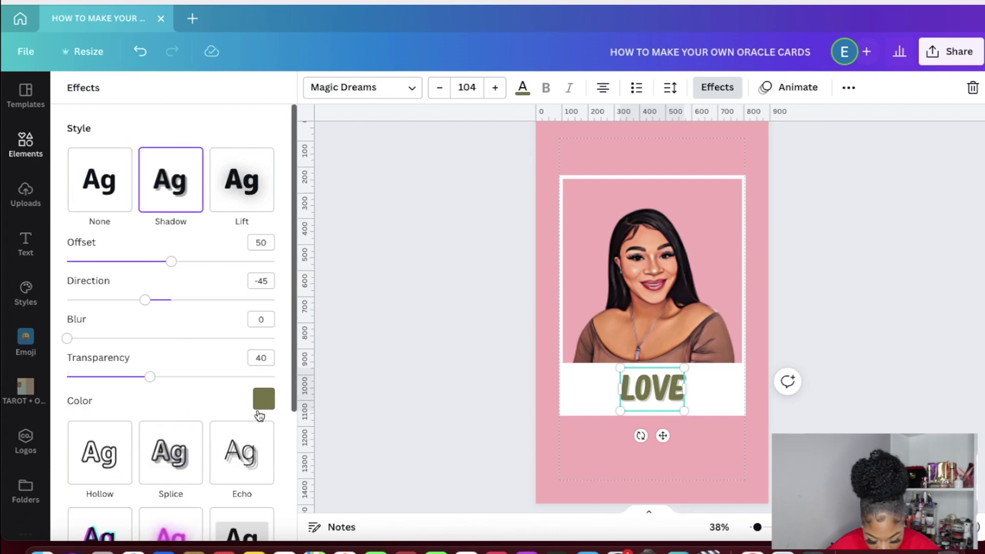
pyautogui.click(263, 406)
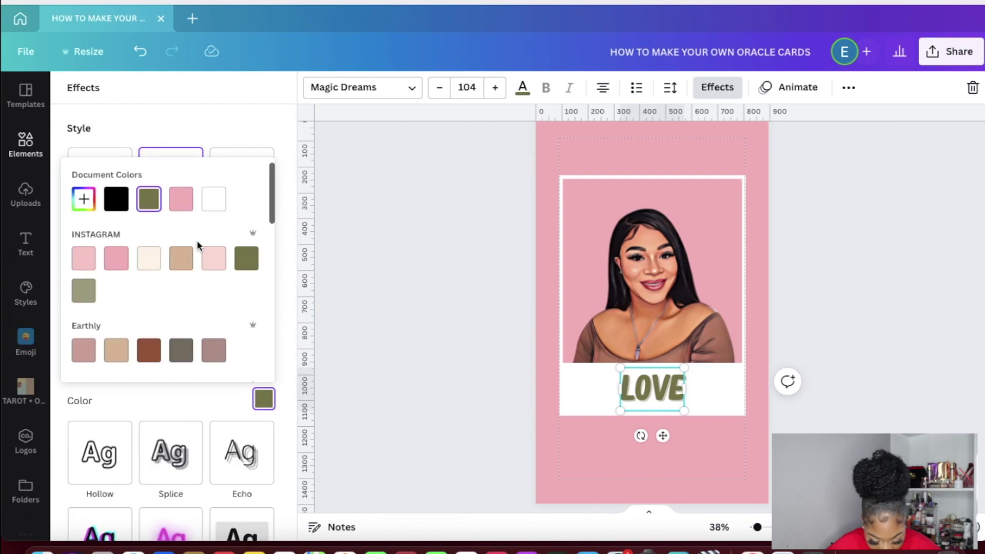
pyautogui.click(118, 196)
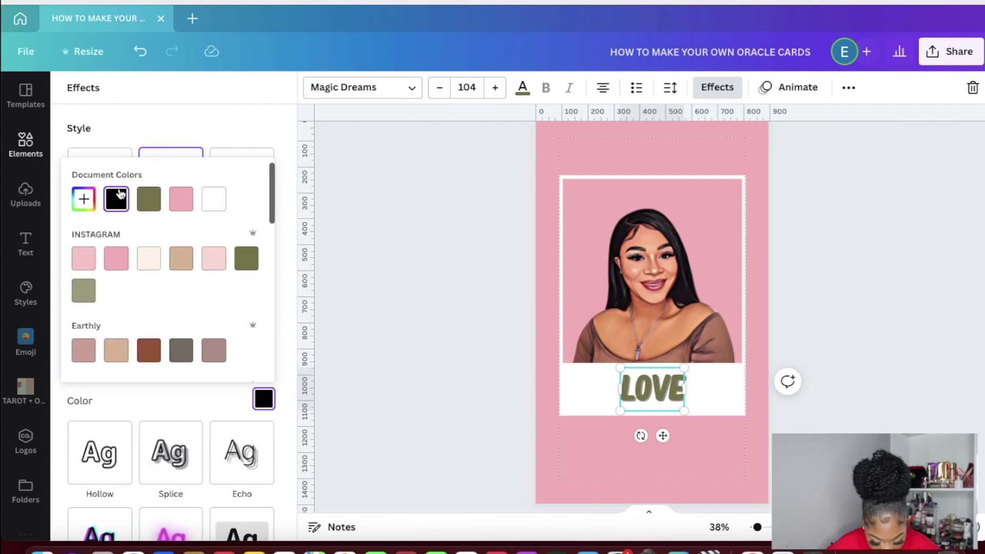
pyautogui.click(214, 404)
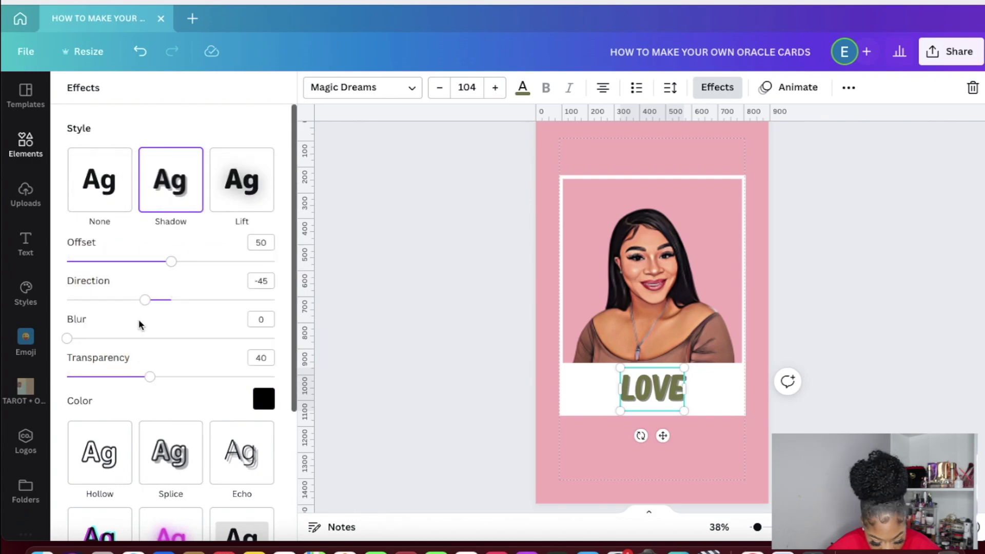
pyautogui.moveTo(67, 338); pyautogui.dragTo(148, 342)
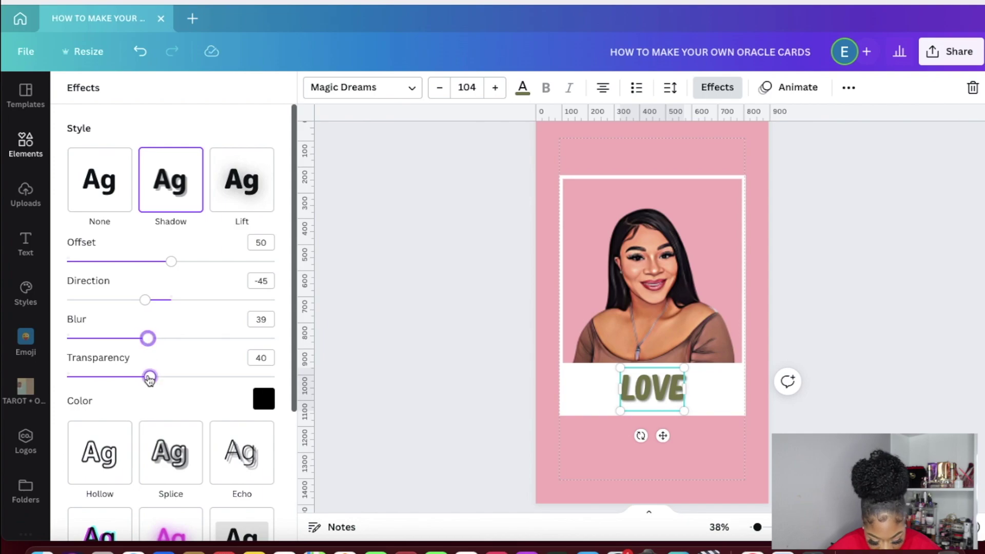
pyautogui.moveTo(149, 378); pyautogui.dragTo(210, 383)
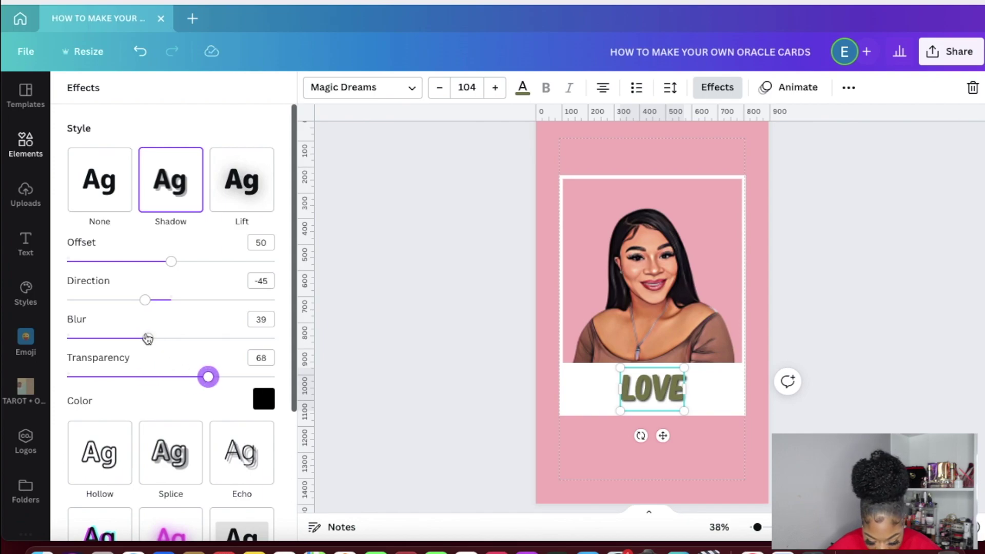
# Step: Set the LOVE text's shadow blur to 36 and deselect the text
pyautogui.moveTo(147, 339)
pyautogui.mouseDown()
pyautogui.moveTo(204, 337)
pyautogui.moveTo(216, 348)
pyautogui.moveTo(142, 341)
pyautogui.mouseUp()
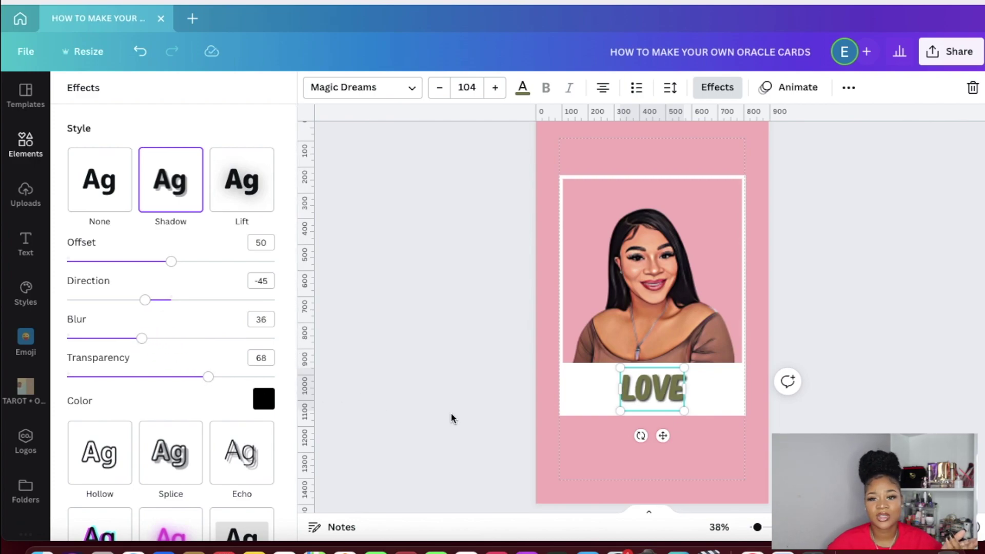
pyautogui.press('Escape')
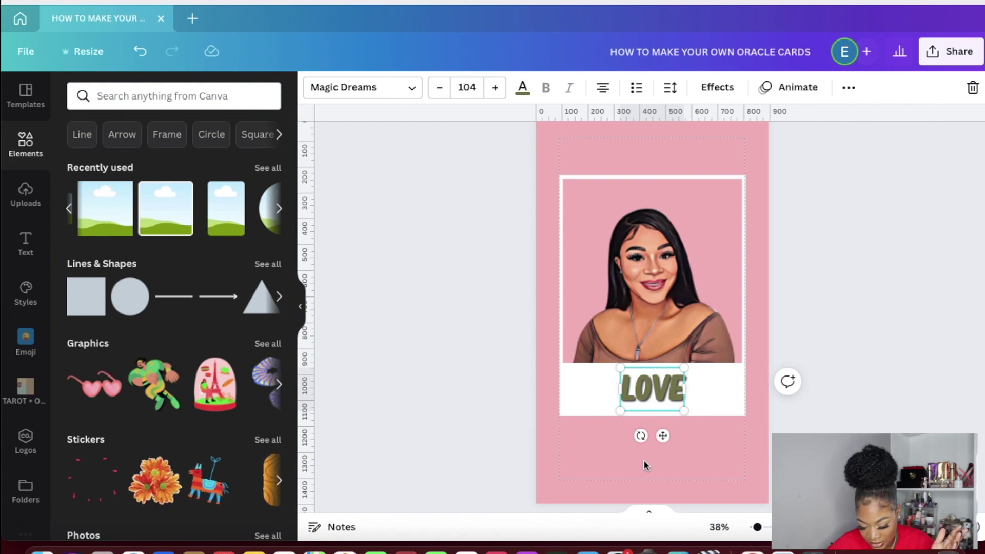
pyautogui.click(721, 447)
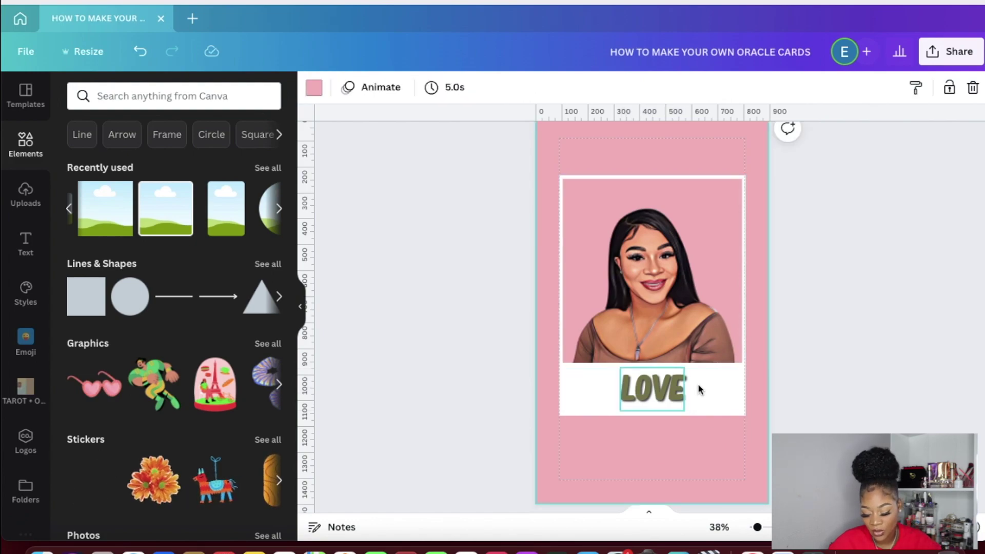
# Step: Search the elements for "rainbow" and apply the diagonal painted rainbow image as the card's background
pyautogui.scroll(-2, 721, 374)
pyautogui.scroll(-2, 719, 377)
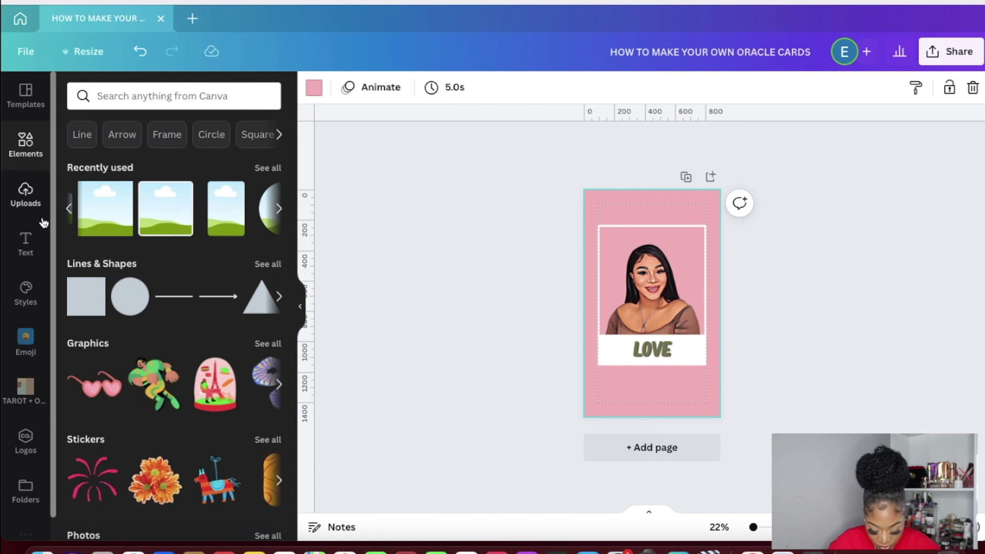
pyautogui.click(103, 101)
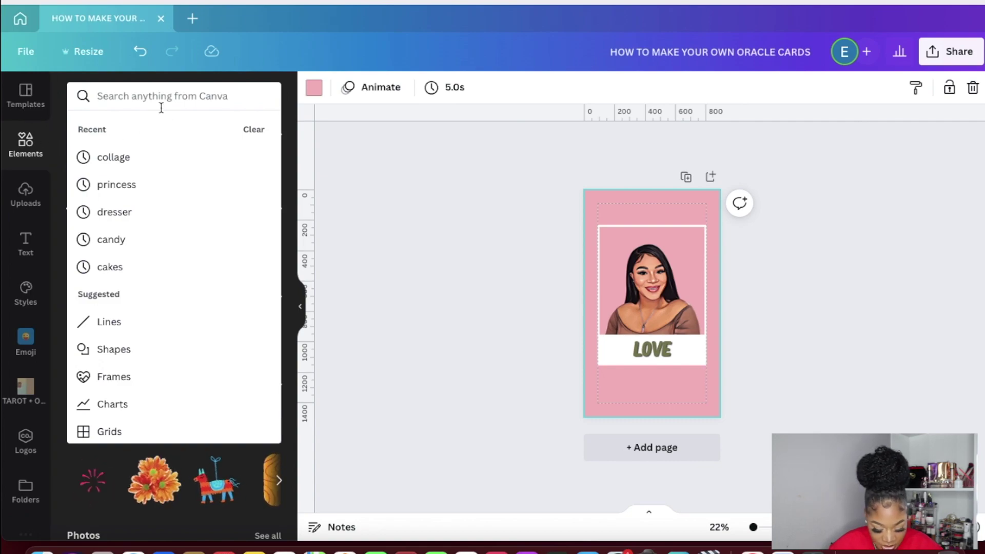
pyautogui.write('rain')
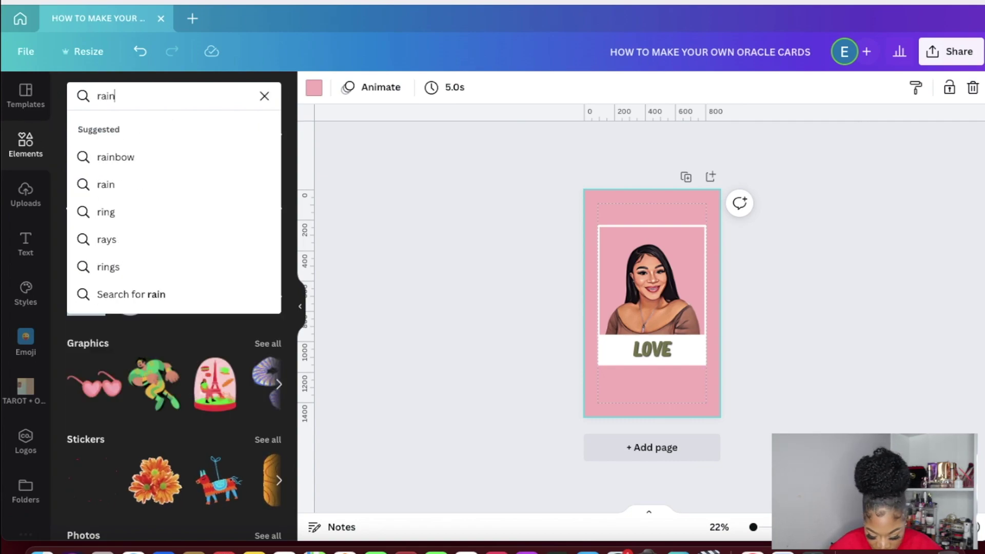
pyautogui.write('bow')
pyautogui.press('Return')
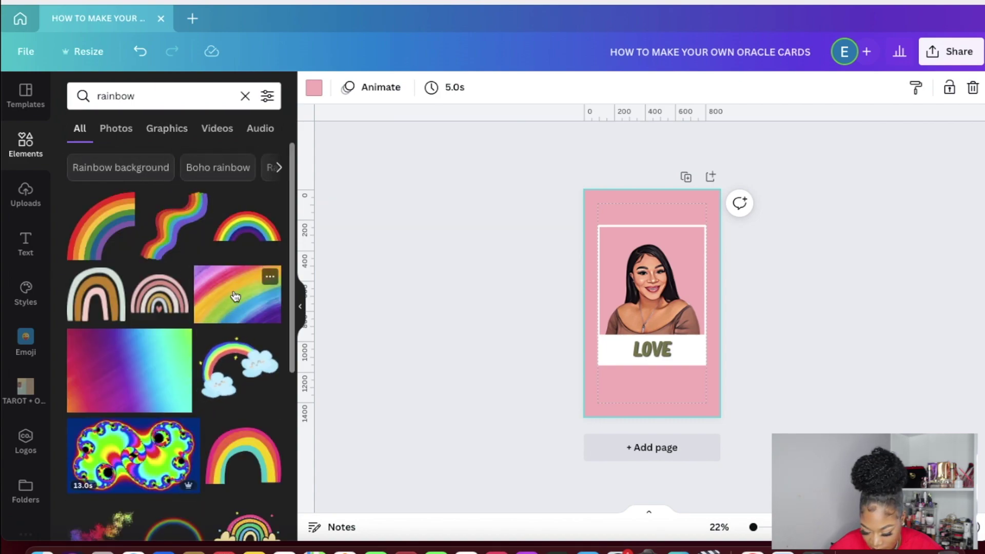
pyautogui.moveTo(235, 295); pyautogui.dragTo(586, 304)
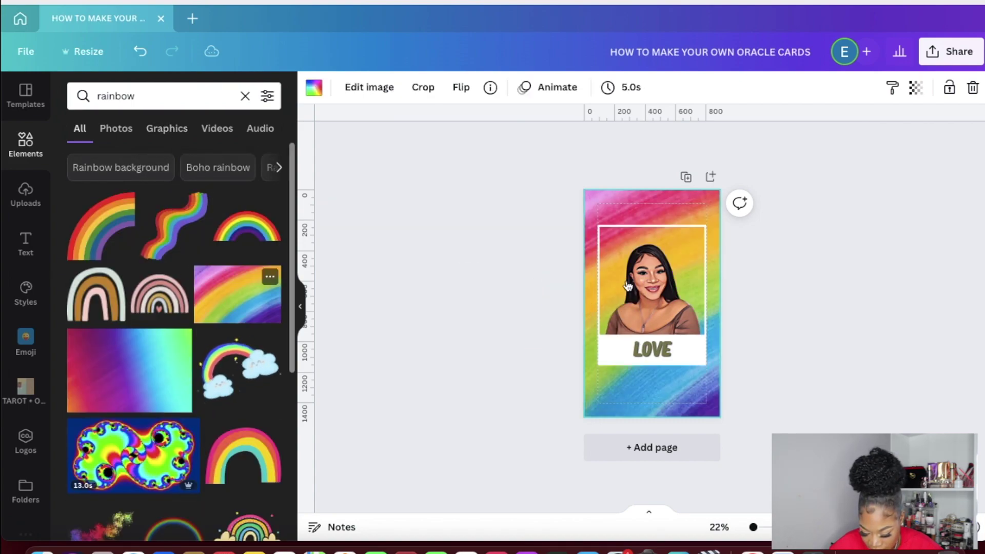
# Step: Set the rainbow background's transparency to 39 and deselect it
pyautogui.click(916, 91)
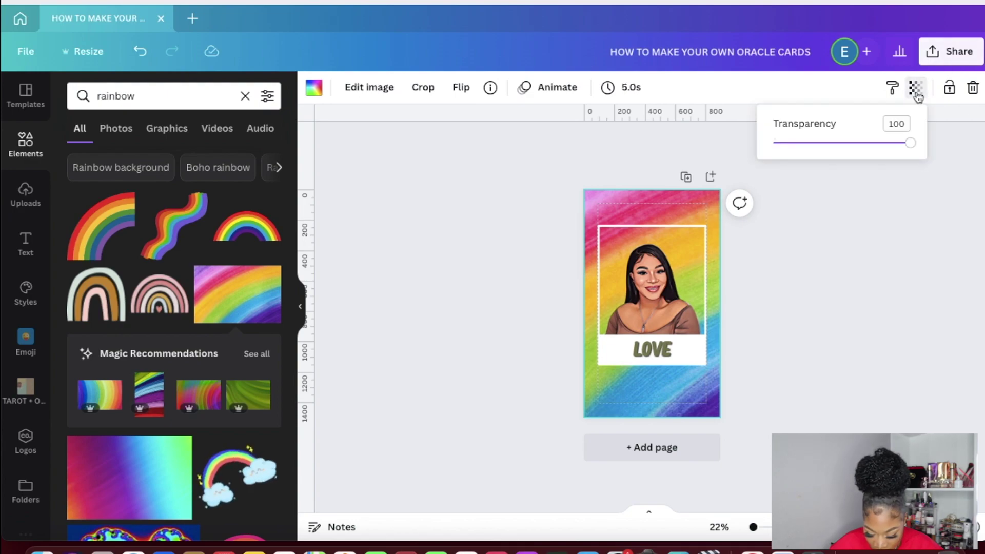
pyautogui.moveTo(910, 143); pyautogui.dragTo(827, 145)
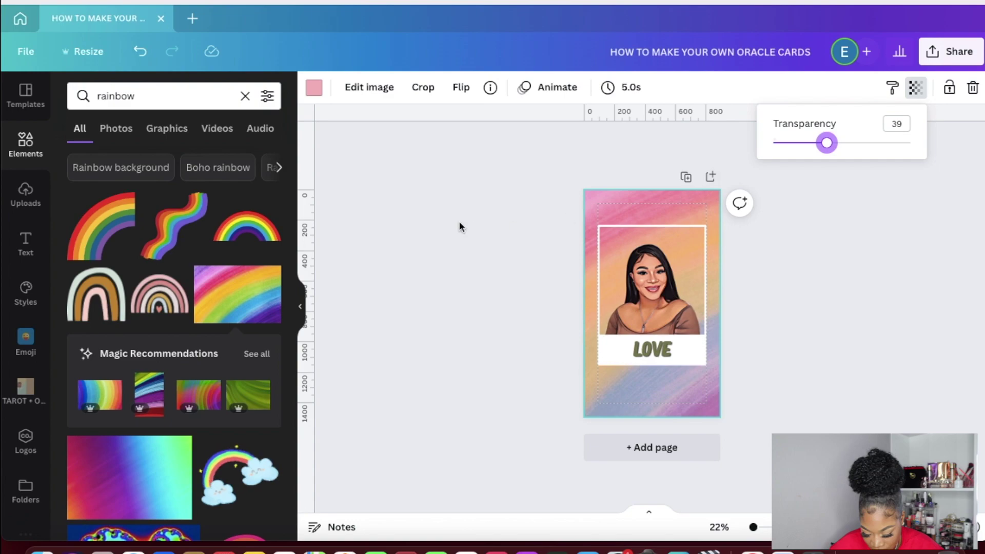
pyautogui.click(505, 230)
pyautogui.click(788, 310)
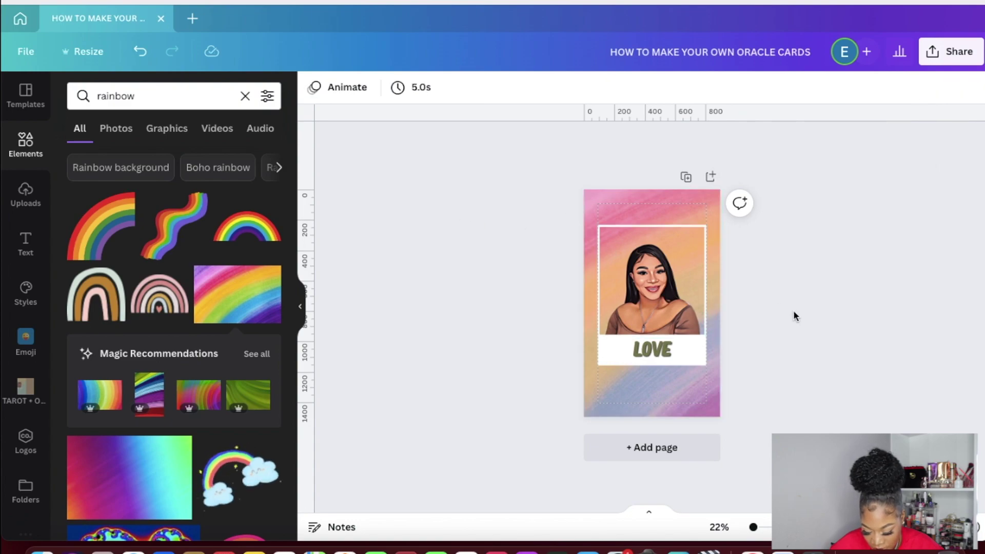
# Step: Add a blank page to the design and move it ahead of the LOVE card
pyautogui.click(710, 177)
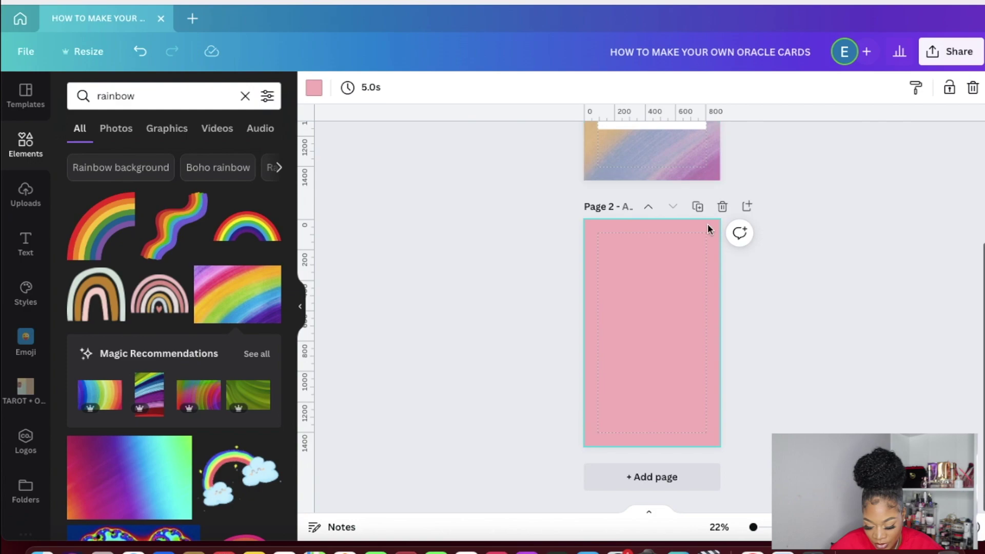
pyautogui.click(649, 207)
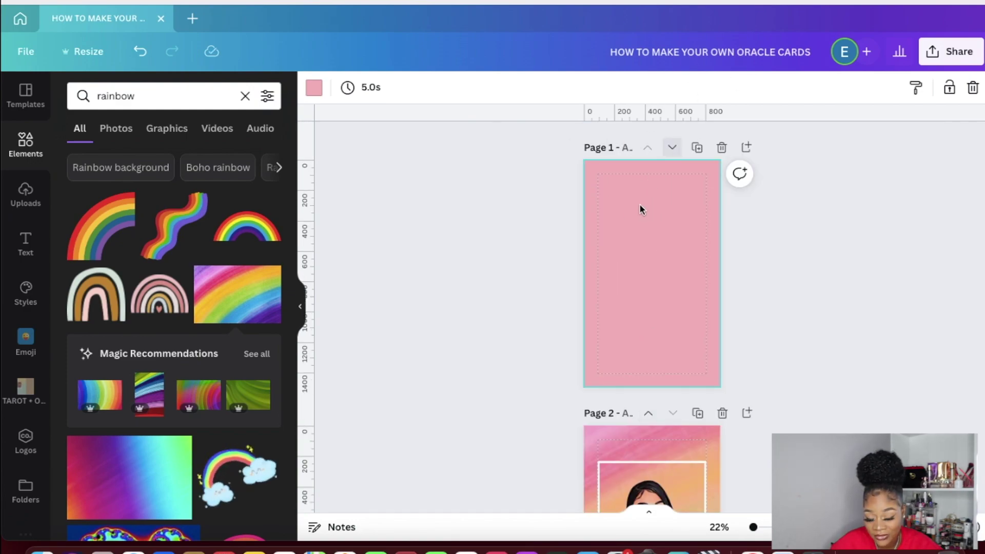
pyautogui.scroll(-5, 662, 231)
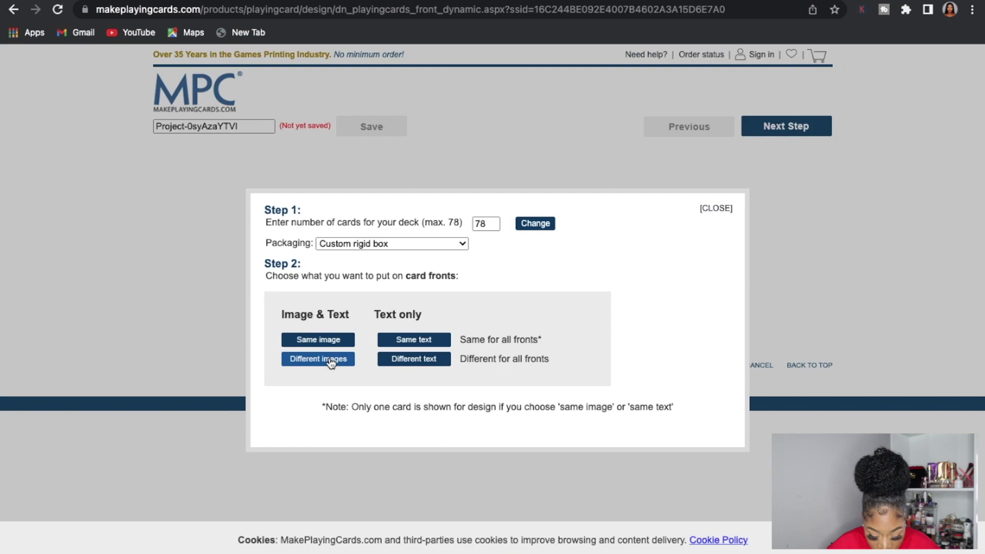
# Step: On MakePlayingCards.com, choose the same image for all card fronts and continue past the front text stage, leaving the fronts blank
pyautogui.click(318, 340)
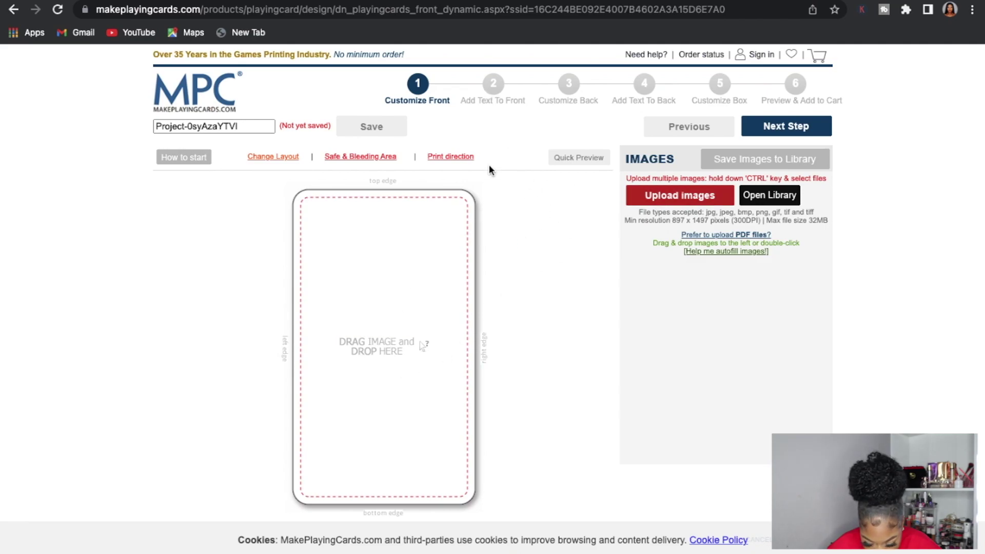
pyautogui.click(752, 126)
pyautogui.click(615, 126)
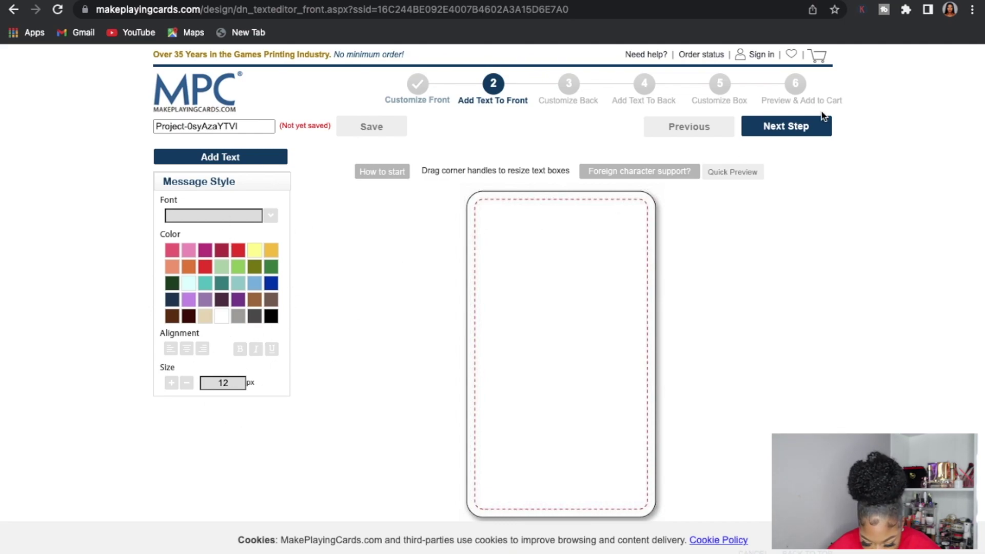
pyautogui.click(809, 131)
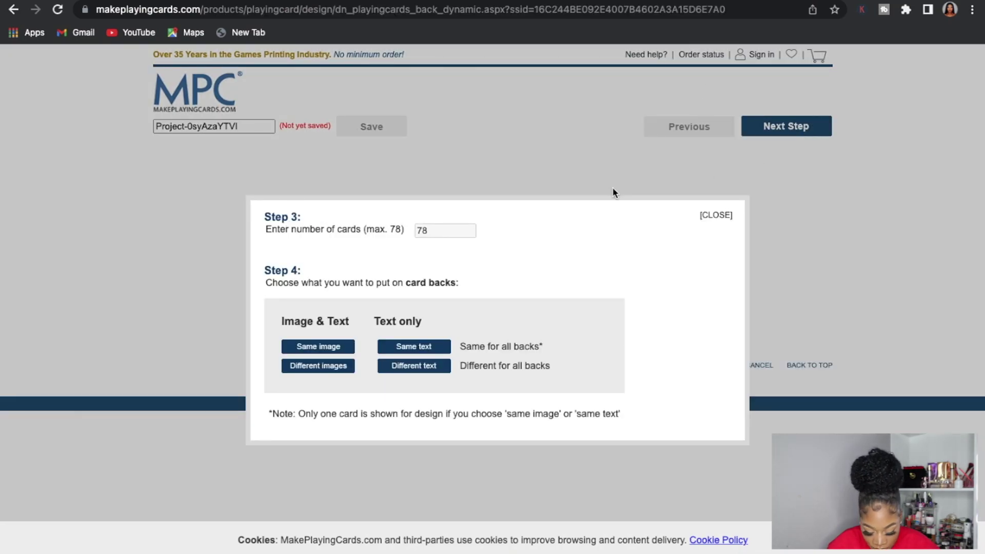
# Step: Choose different images for the card backs and continue to the next stage, leaving the backs blank
pyautogui.click(318, 365)
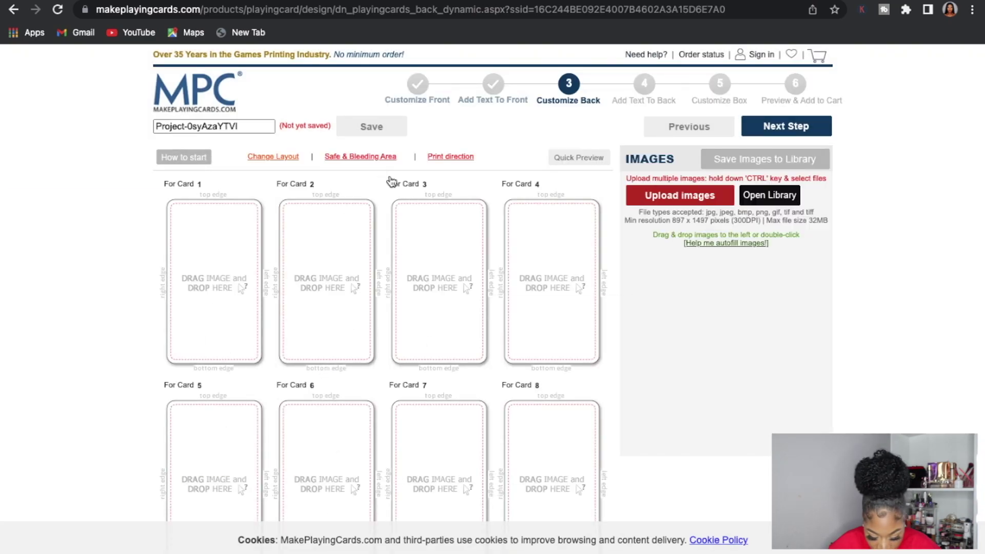
pyautogui.scroll(-2, 359, 285)
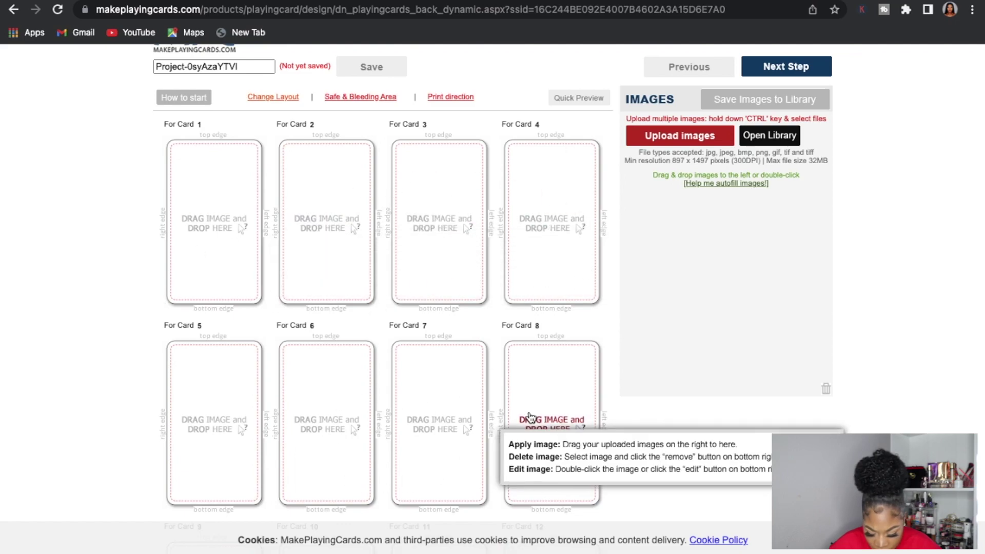
pyautogui.scroll(1, 602, 277)
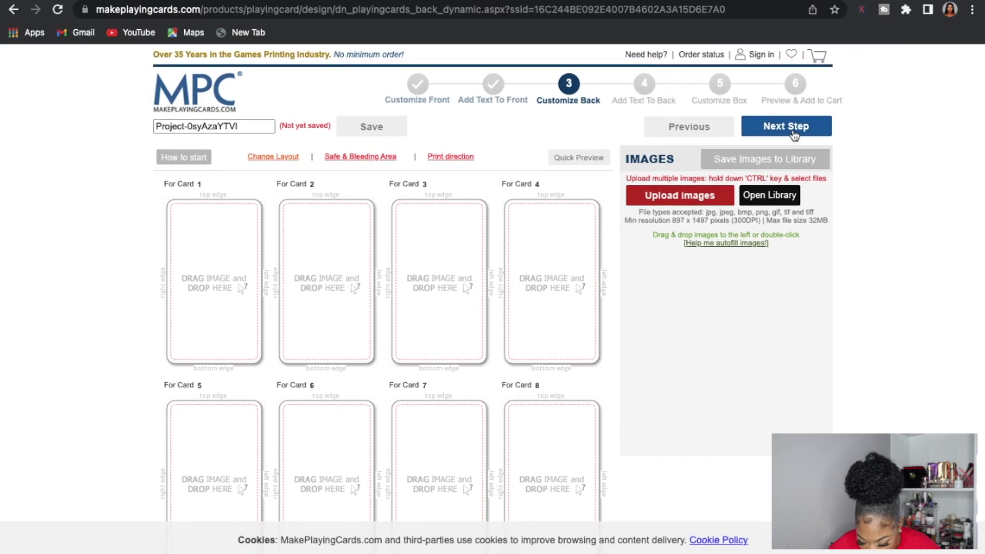
pyautogui.click(793, 128)
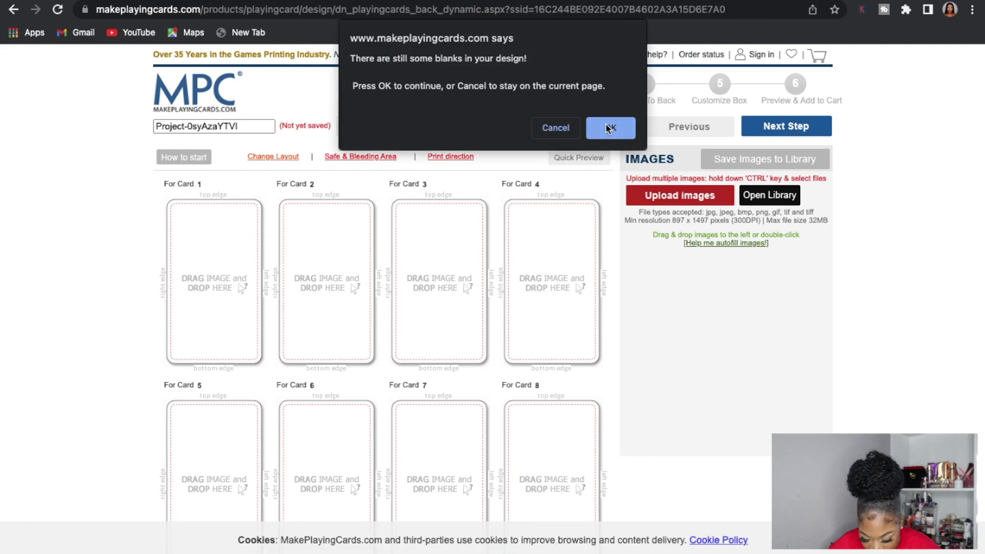
pyautogui.click(608, 128)
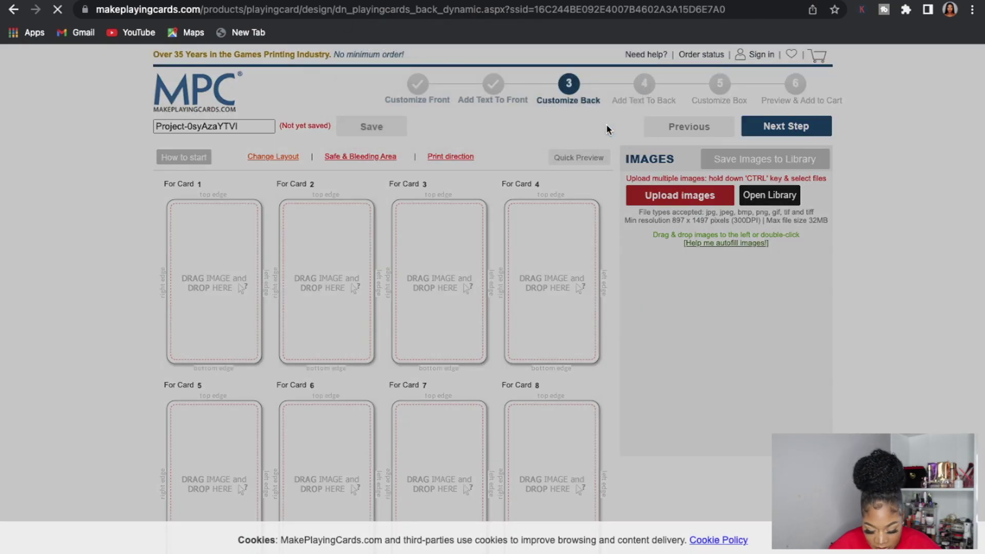